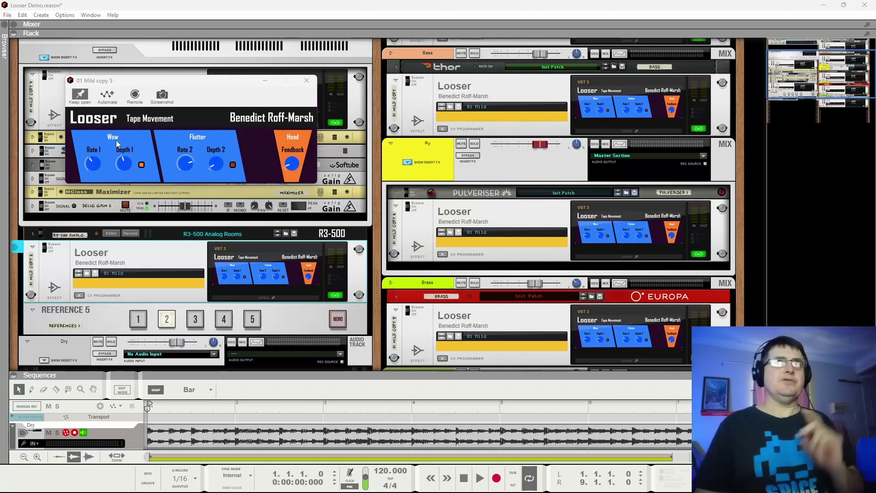
# - Move the floating Looser Tape Movement editor lower so more of the rack shows behind it
pyautogui.moveTo(177, 78); pyautogui.dragTo(182, 128)
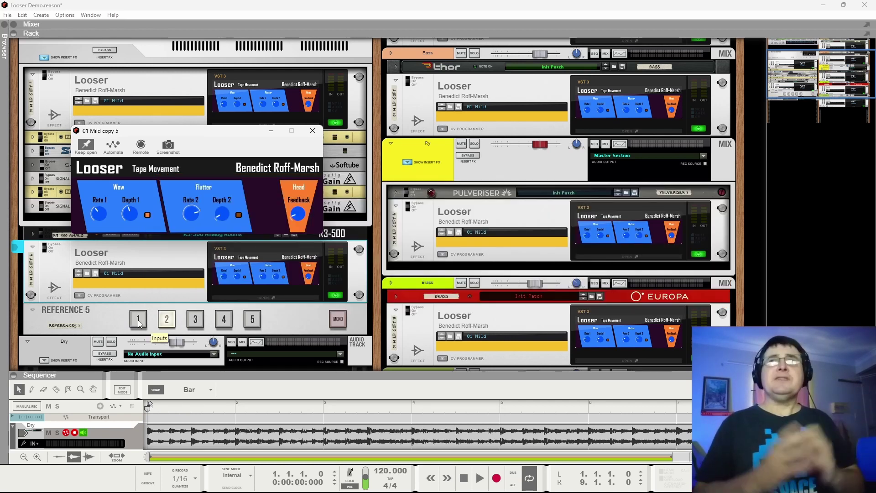
# - Close the Looser editor and scan the Looser inserts on Drums, Bass, Brass, Melody and master
pyautogui.scroll(3, 516, 113)
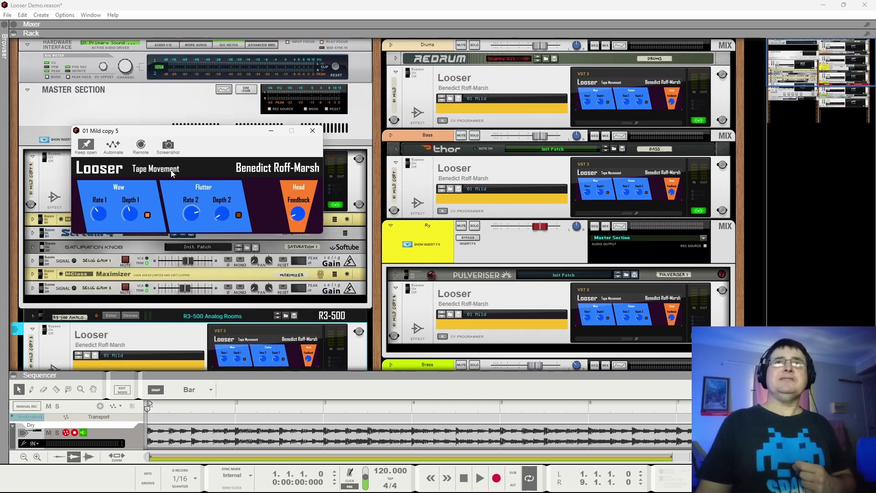
pyautogui.click(308, 132)
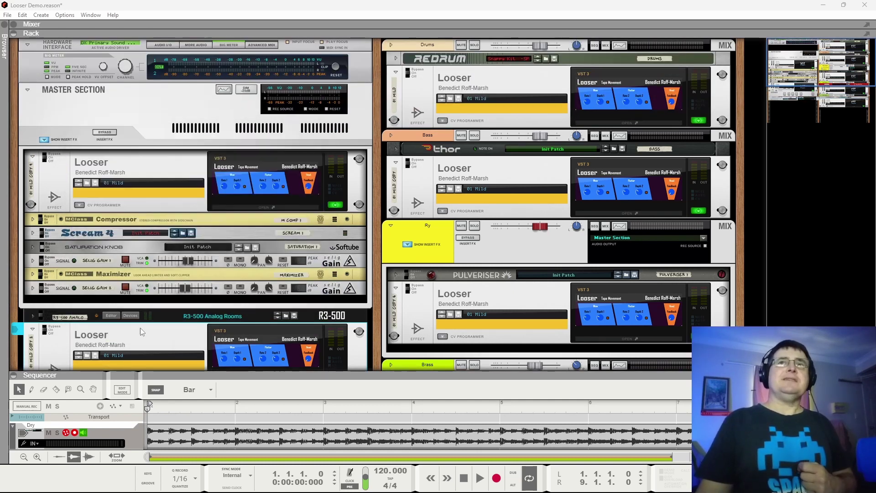
pyautogui.scroll(-2, 154, 312)
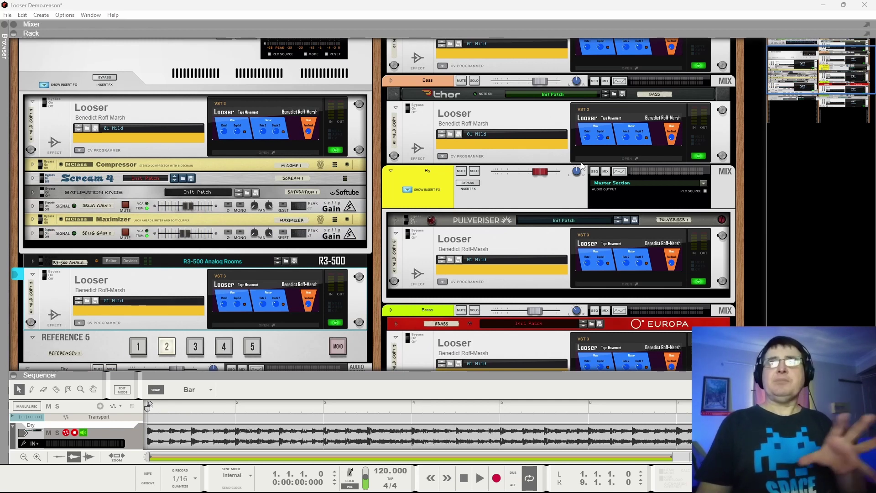
pyautogui.scroll(2, 481, 139)
pyautogui.scroll(-4, 664, 204)
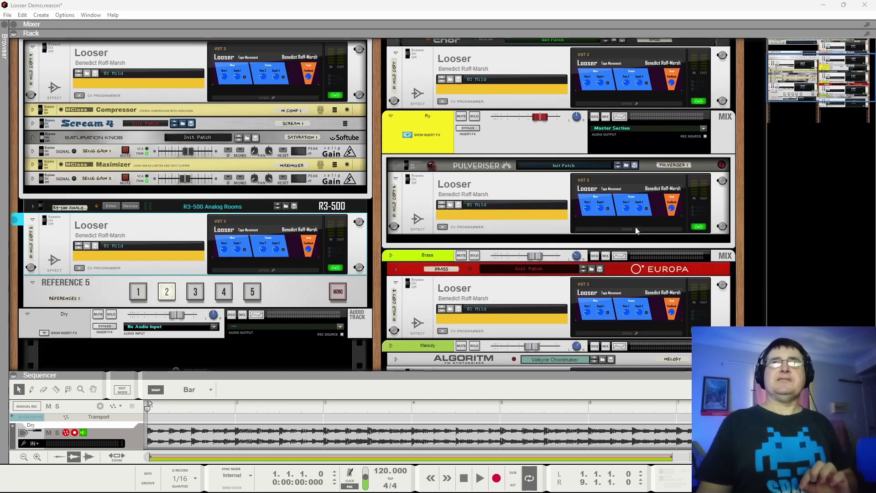
pyautogui.scroll(3, 595, 261)
pyautogui.scroll(1, 596, 259)
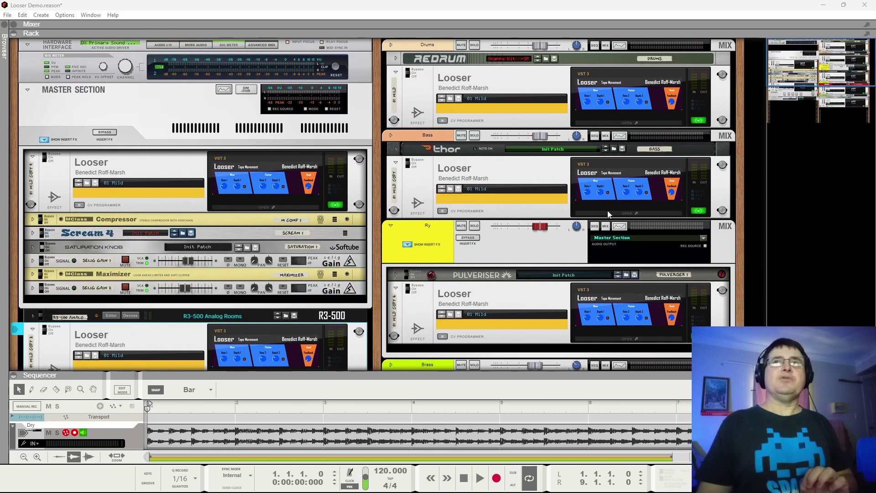
pyautogui.scroll(-4, 662, 236)
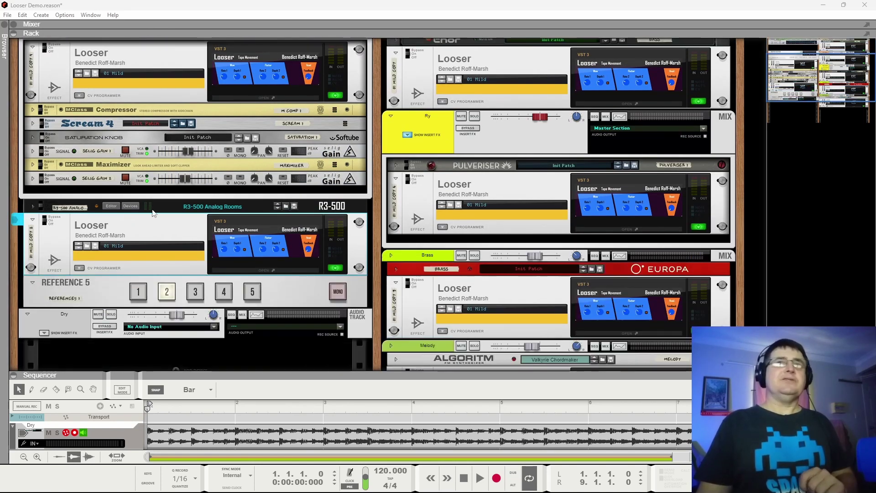
pyautogui.scroll(-4, 527, 247)
pyautogui.scroll(8, 246, 243)
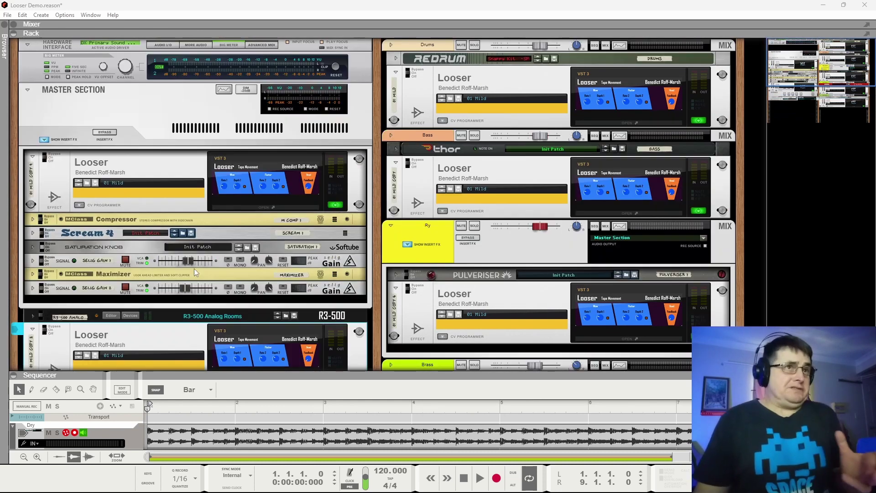
pyautogui.moveTo(211, 262)
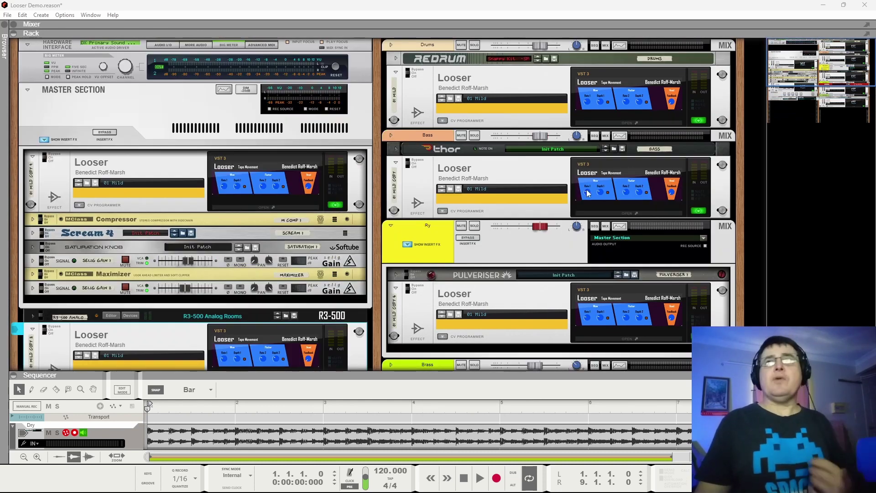
pyautogui.scroll(-10, 569, 196)
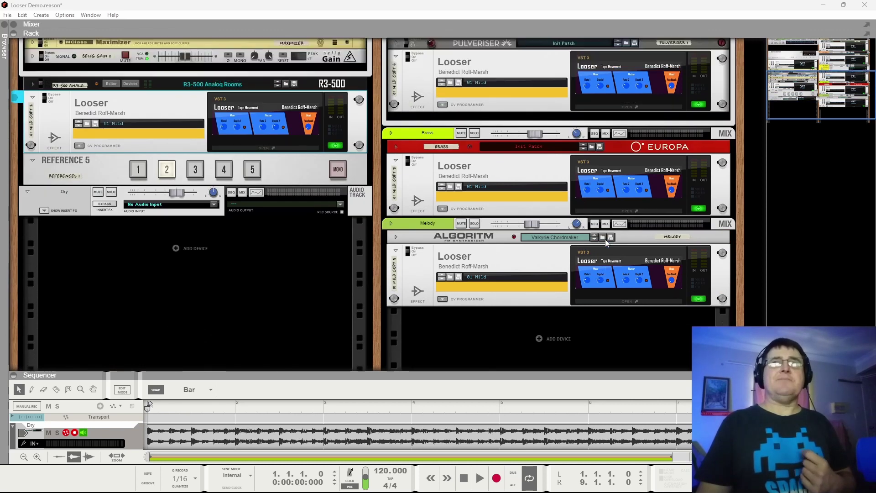
pyautogui.scroll(10, 589, 191)
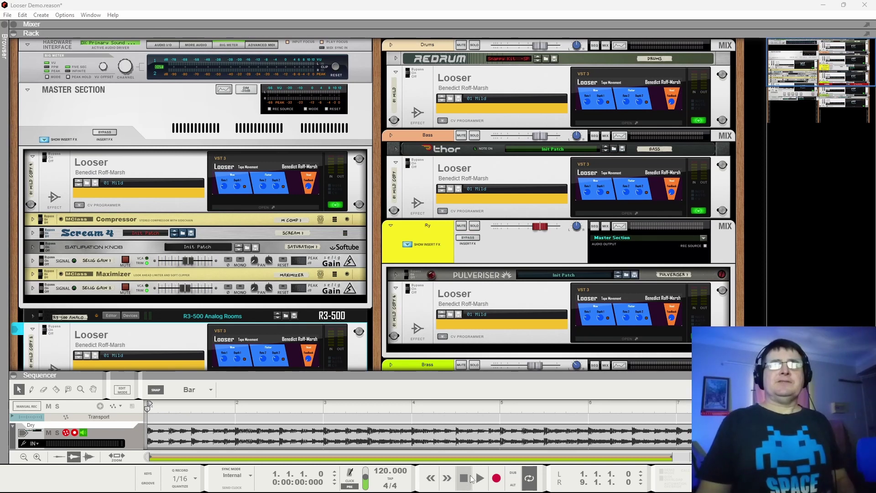
# - Play the song, A/B dry versus Looser-processed audio three times on Reference 5, then stop
pyautogui.press('space')
pyautogui.scroll(-3, 280, 273)
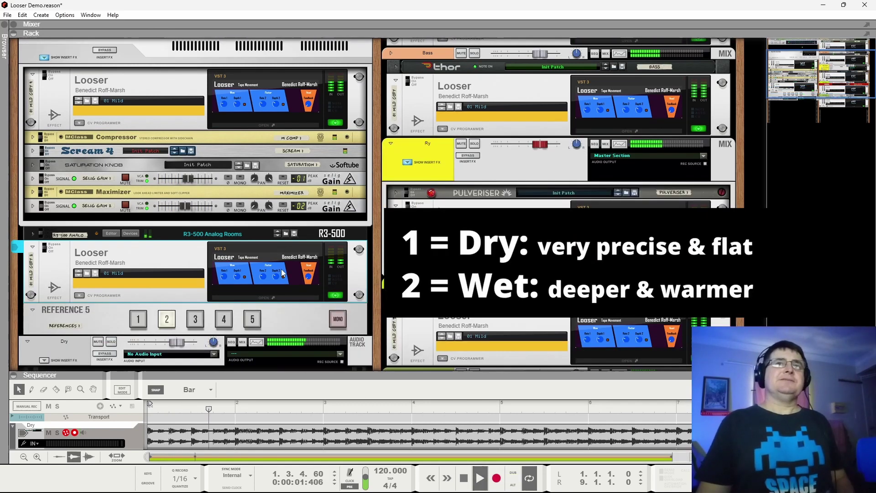
pyautogui.click(138, 320)
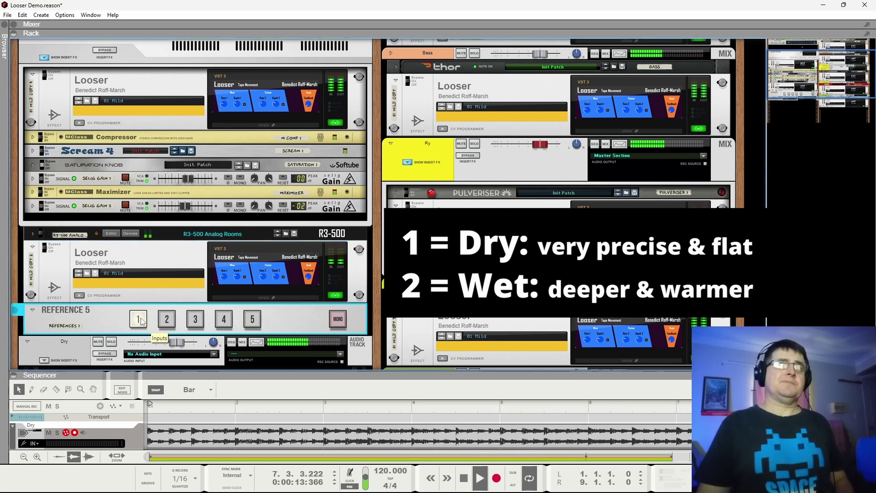
pyautogui.click(167, 320)
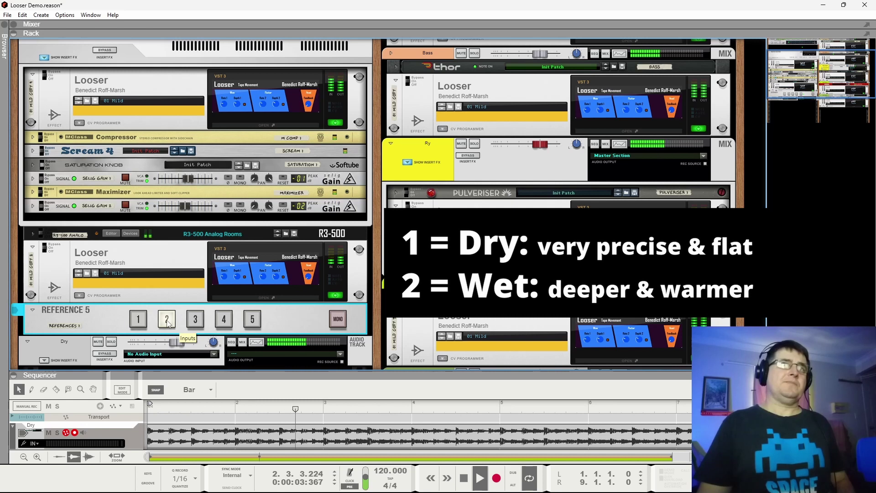
pyautogui.click(139, 322)
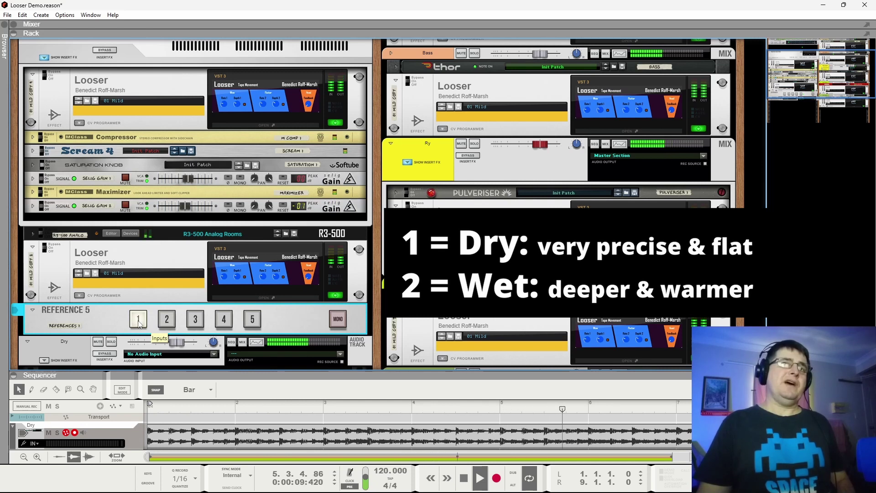
pyautogui.click(167, 322)
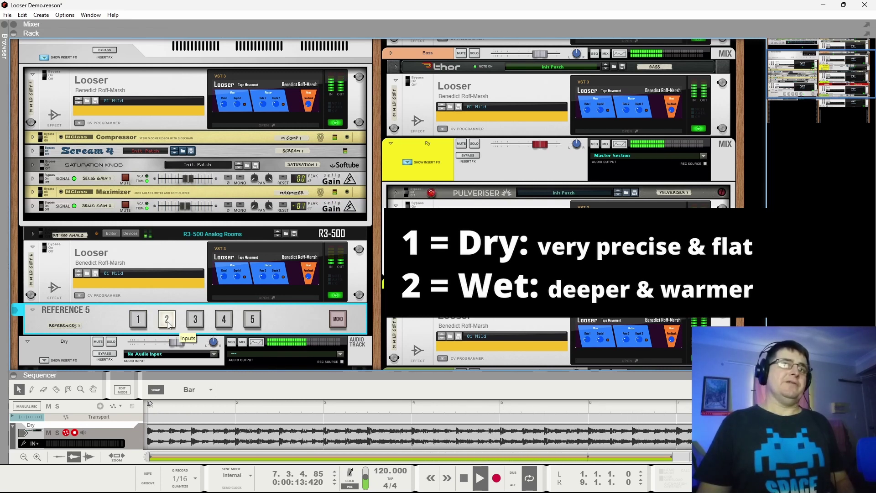
pyautogui.click(139, 322)
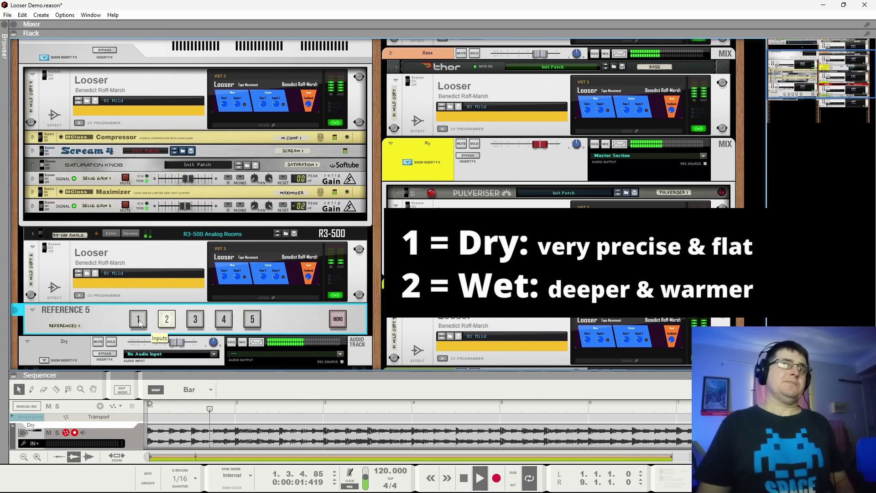
pyautogui.click(167, 320)
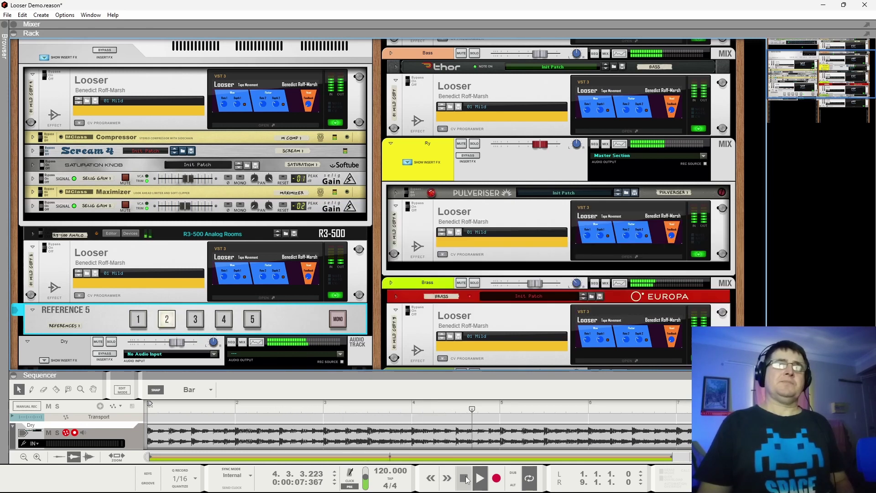
pyautogui.click(464, 479)
pyautogui.click(465, 479)
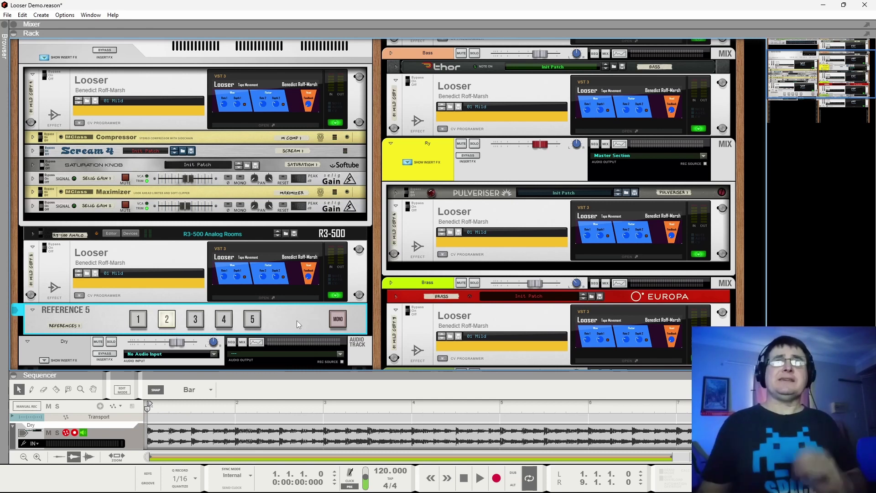
# - Play the song with Looser on every channel and master, stopping and restarting playback
pyautogui.click(480, 478)
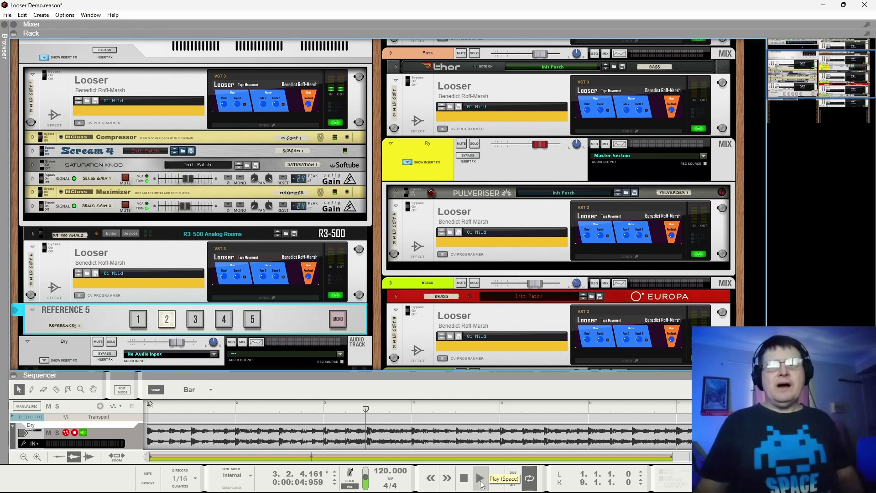
pyautogui.click(477, 484)
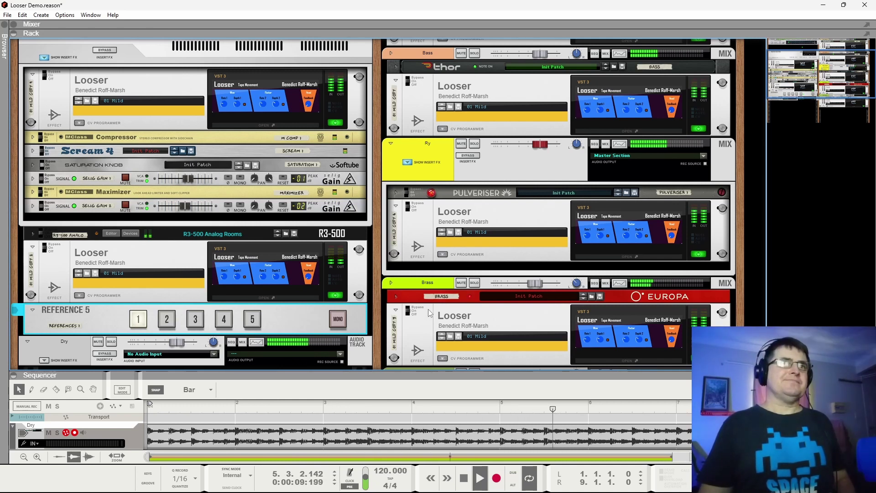
pyautogui.press('space')
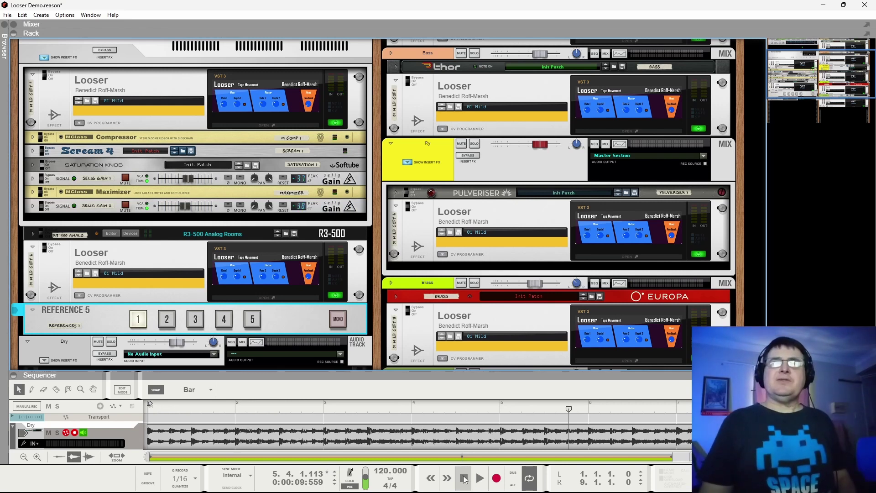
# - Resume playback, switch Reference 5 to the wet signal (2), then stop in bar 3
pyautogui.press('space')
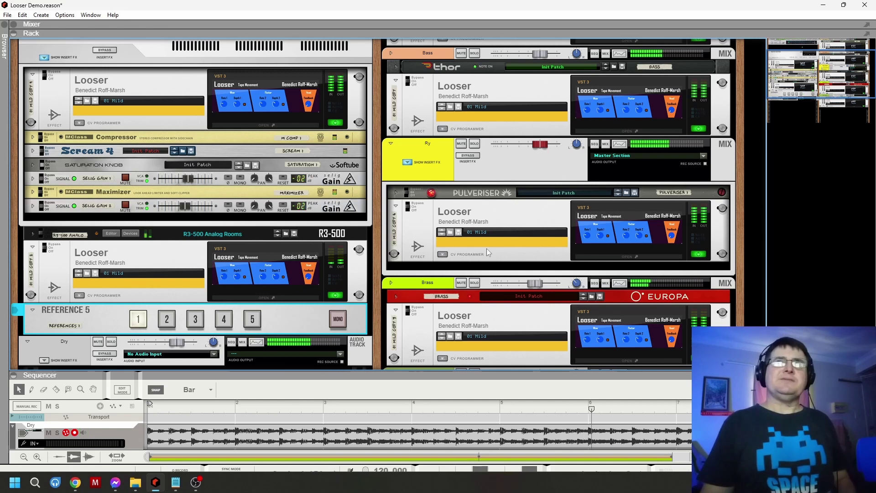
pyautogui.press('2')
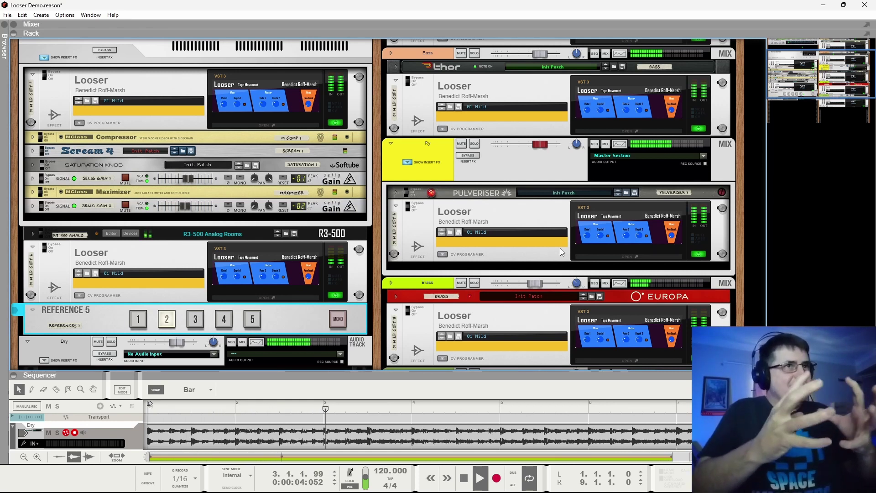
pyautogui.press('space')
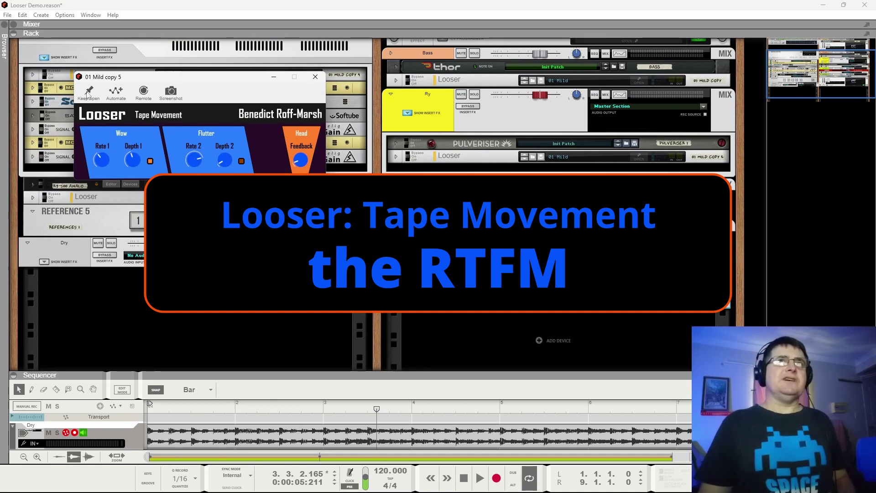
# - Pin the Looser Tape Movement plugin window with 'Keep open'
pyautogui.click(89, 93)
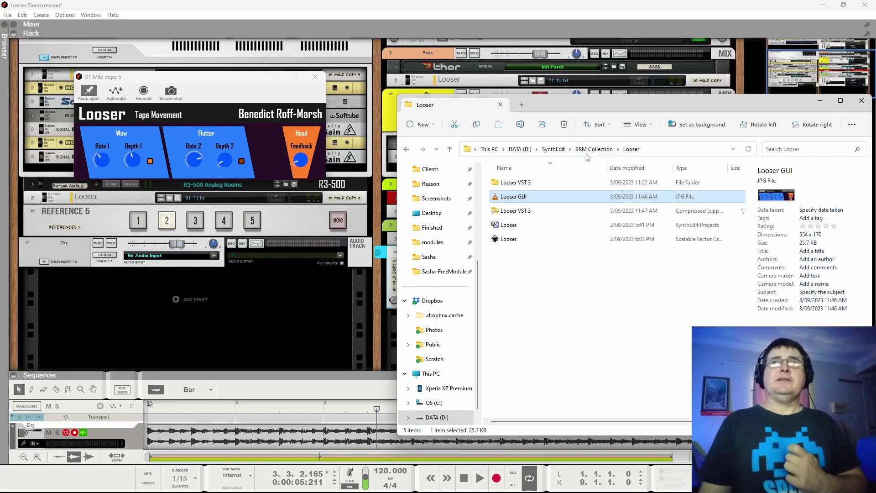
# - Open the Looser VST 3 folder on DATA (D:) and select its Looser subfolder
pyautogui.doubleClick(527, 184)
pyautogui.click(506, 187)
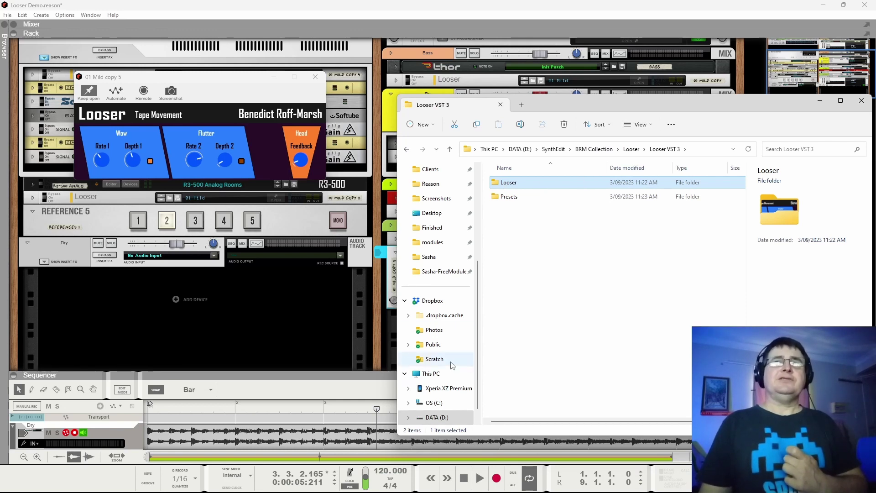
pyautogui.scroll(-1, 447, 347)
# - Find installed files in C:\Program Files\Common Files\VST3\Benedict Roff-Marsh\Looser, then open D:'s Presets folder
pyautogui.click(433, 388)
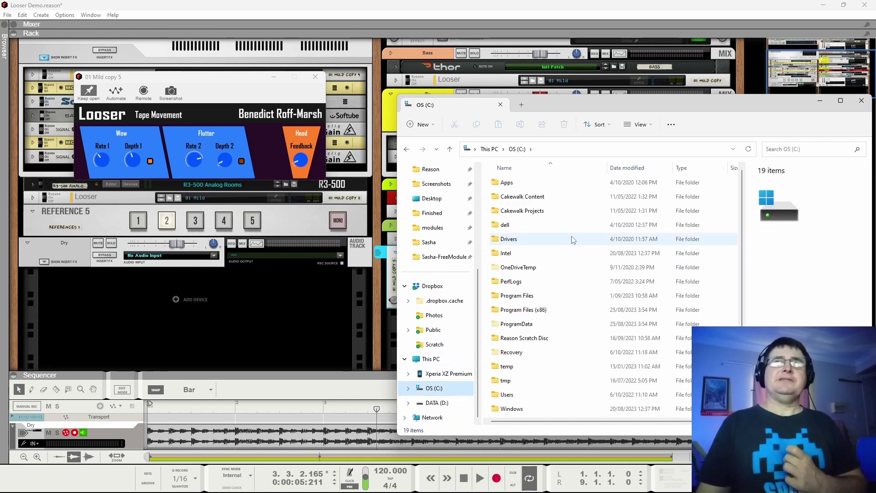
pyautogui.doubleClick(562, 295)
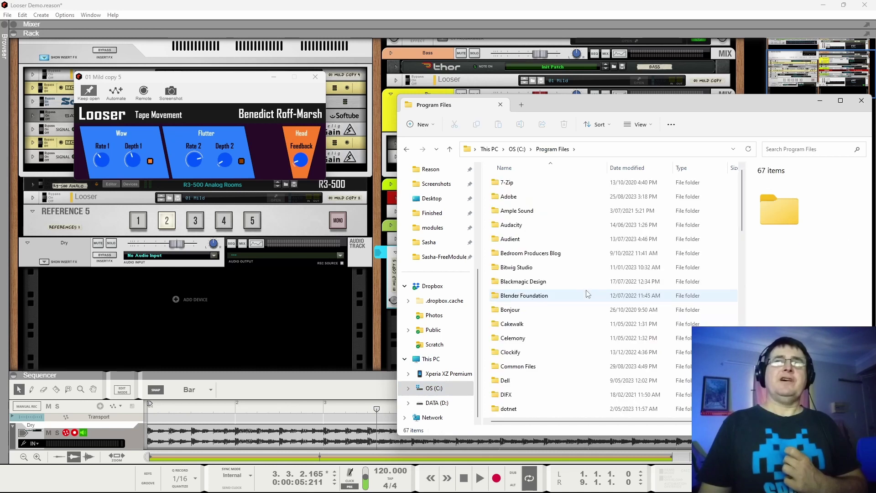
pyautogui.doubleClick(519, 366)
pyautogui.click(507, 369)
pyautogui.doubleClick(506, 369)
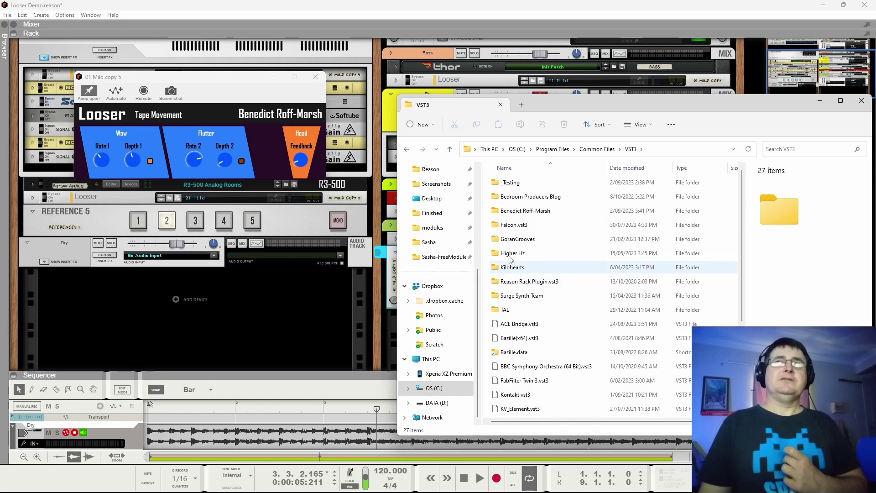
pyautogui.doubleClick(521, 210)
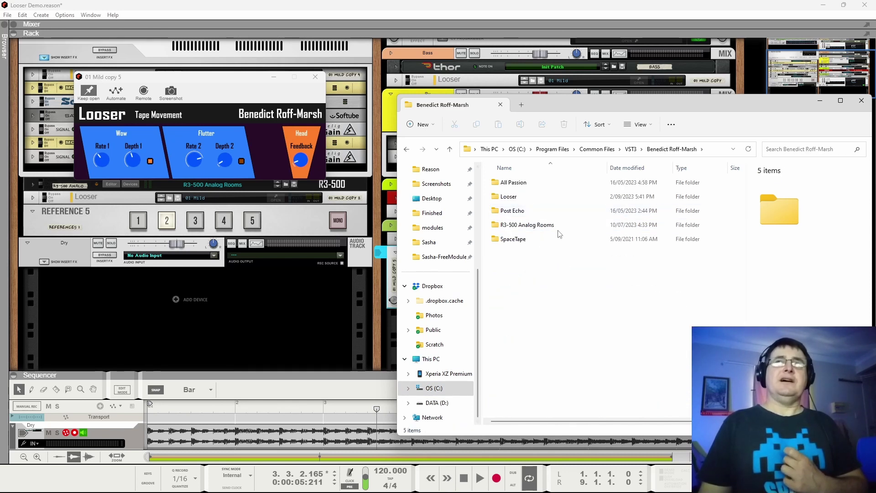
pyautogui.click(497, 197)
pyautogui.doubleClick(496, 197)
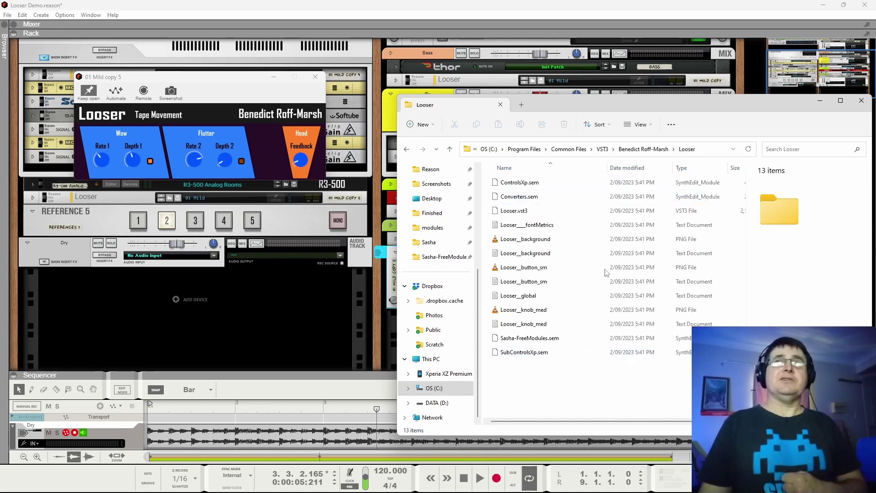
pyautogui.hotkey('ctrl', 'w')
pyautogui.doubleClick(445, 207)
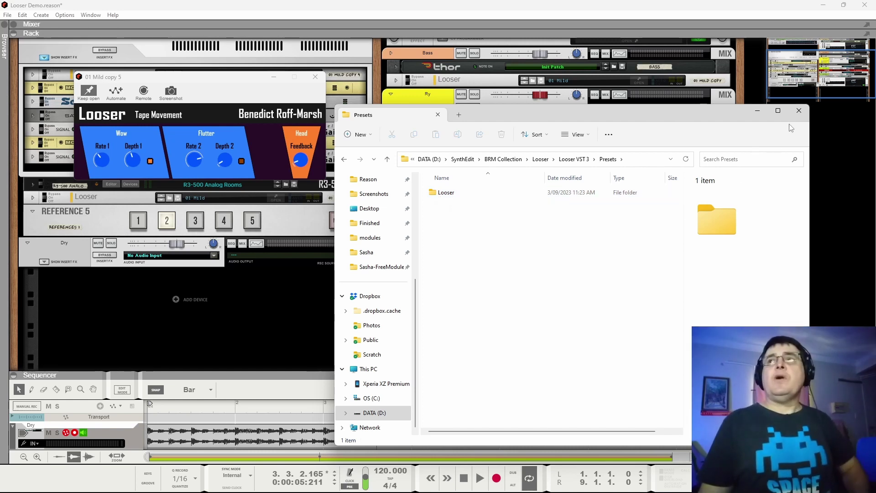
# - Return to the rack and browse the 01 Mild copy 5 device's Looser presets like 02 Mid, 03 Drunk
pyautogui.click(757, 111)
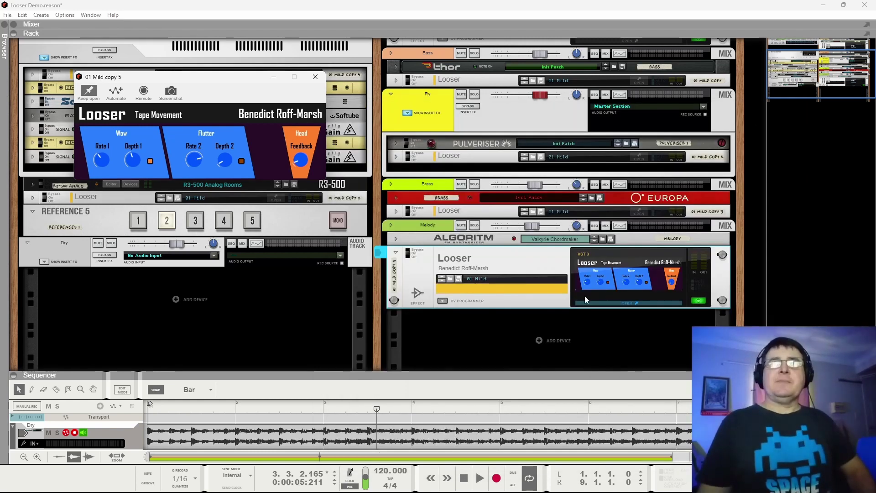
pyautogui.click(450, 279)
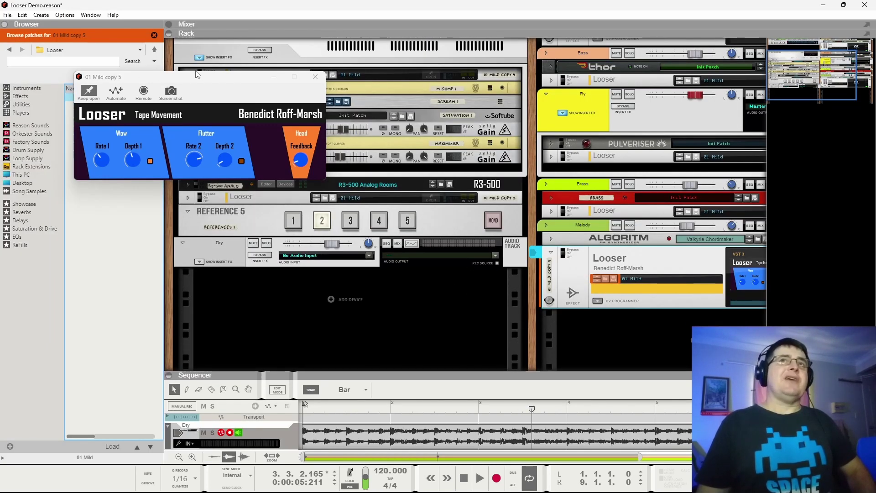
pyautogui.moveTo(197, 75); pyautogui.dragTo(235, 118)
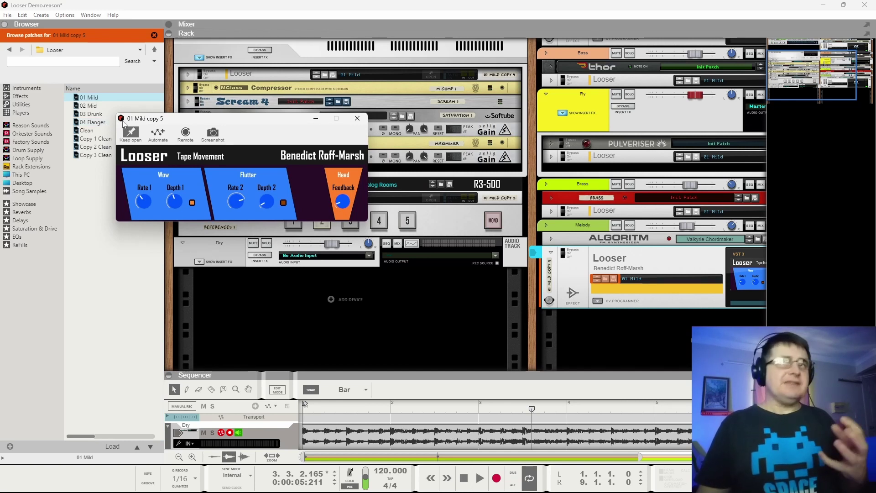
pyautogui.click(154, 35)
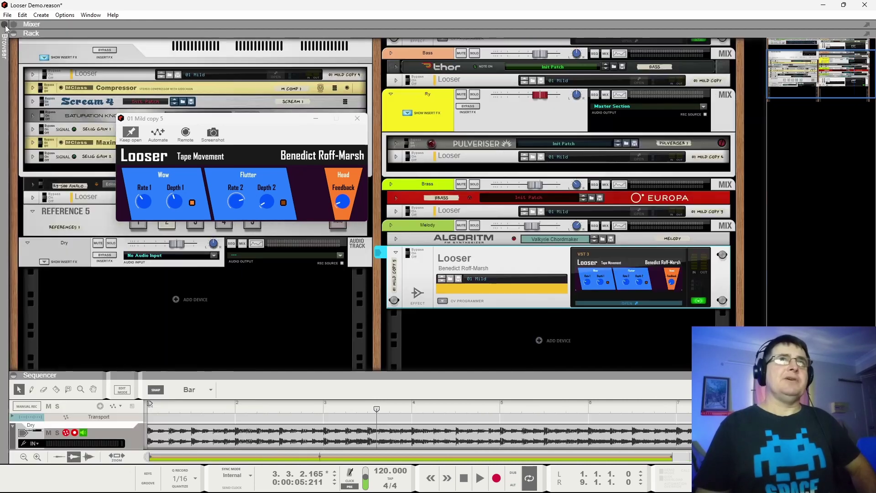
# - Hide the browser, move the Looser window up-left, and view its preset list without changing patch
pyautogui.click(4, 24)
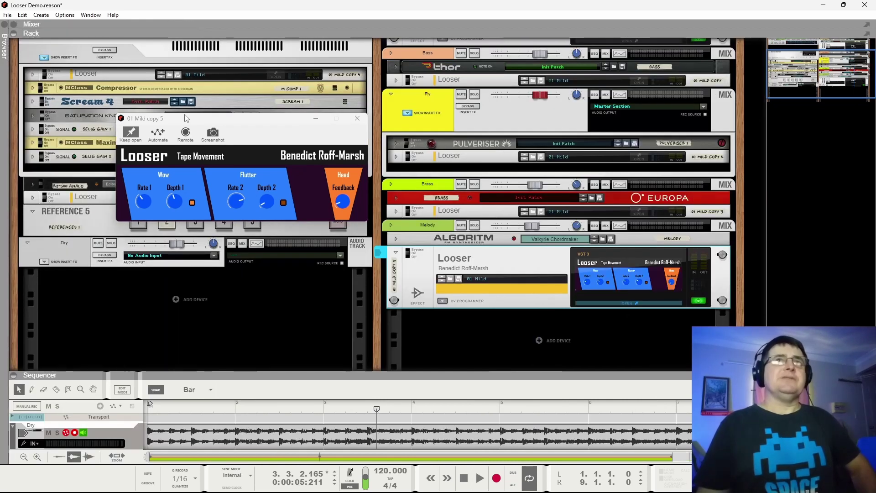
pyautogui.moveTo(186, 115); pyautogui.dragTo(147, 84)
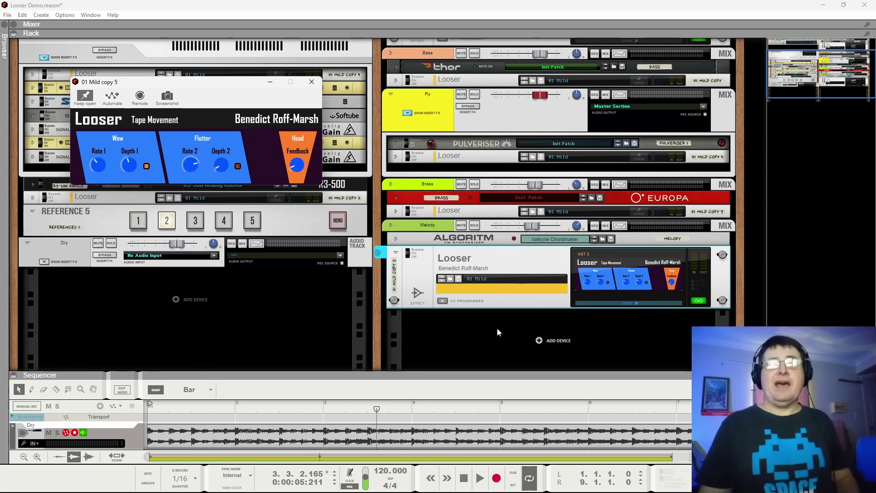
pyautogui.click(493, 279)
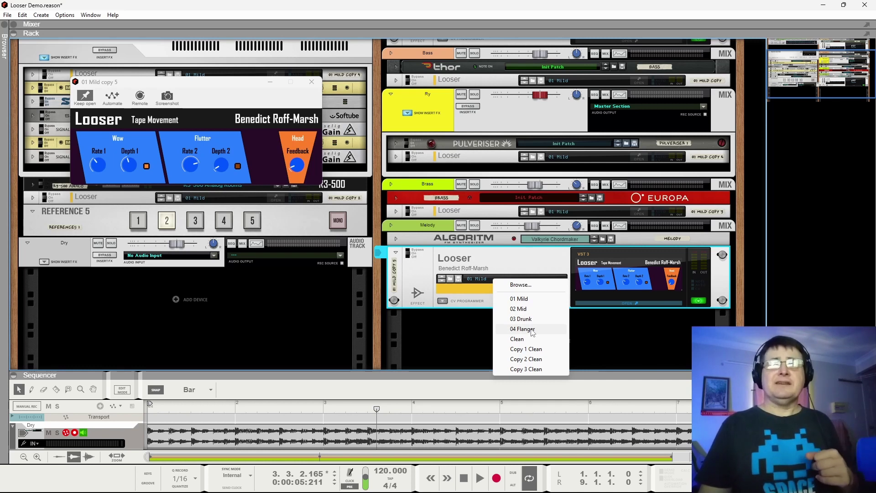
pyautogui.click(196, 85)
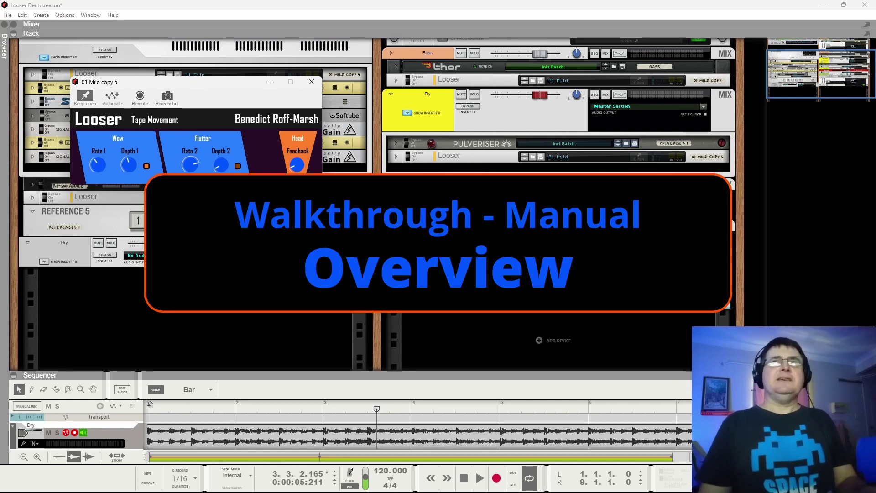
# - Select the Melody track's Looser device and switch it from Bypass to On
pyautogui.click(425, 313)
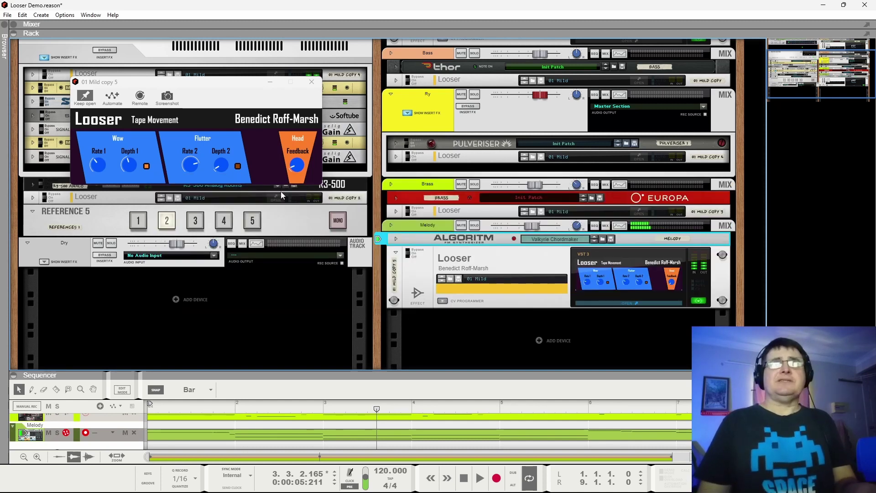
pyautogui.click(414, 253)
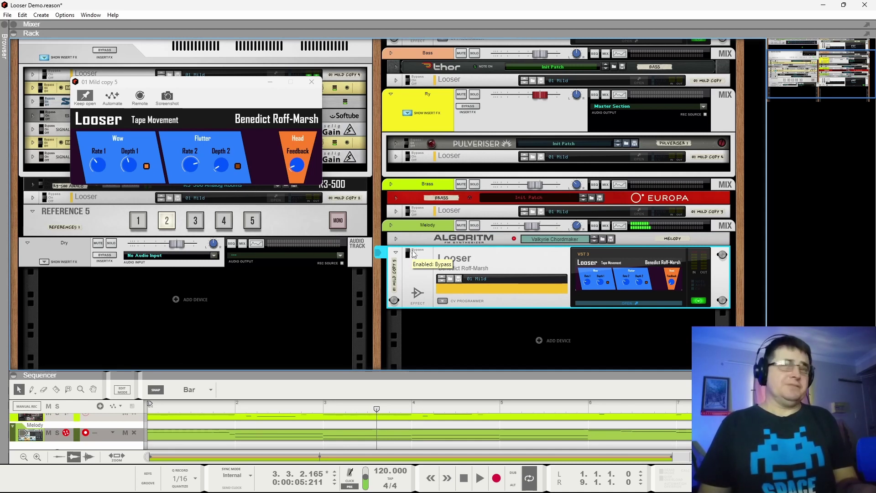
pyautogui.click(414, 255)
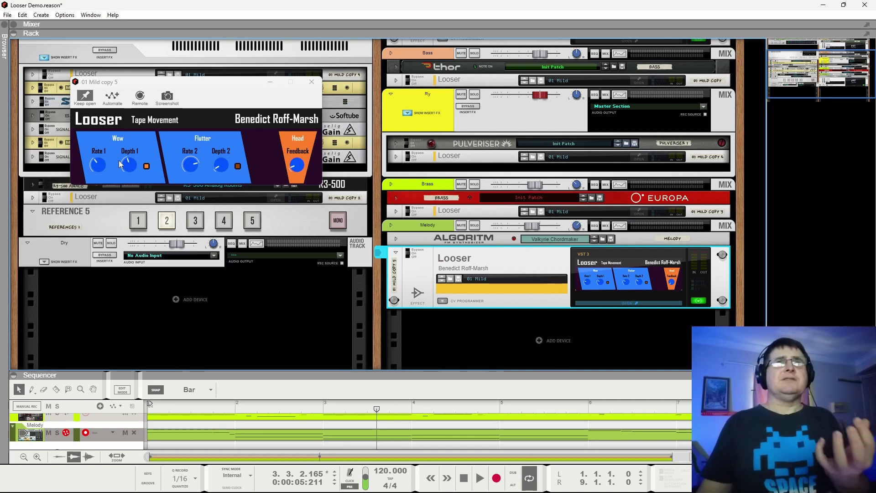
# - Turn the Looser's Wow Depth 1 knob up nearly to maximum
pyautogui.moveTo(131, 166); pyautogui.dragTo(167, 68)
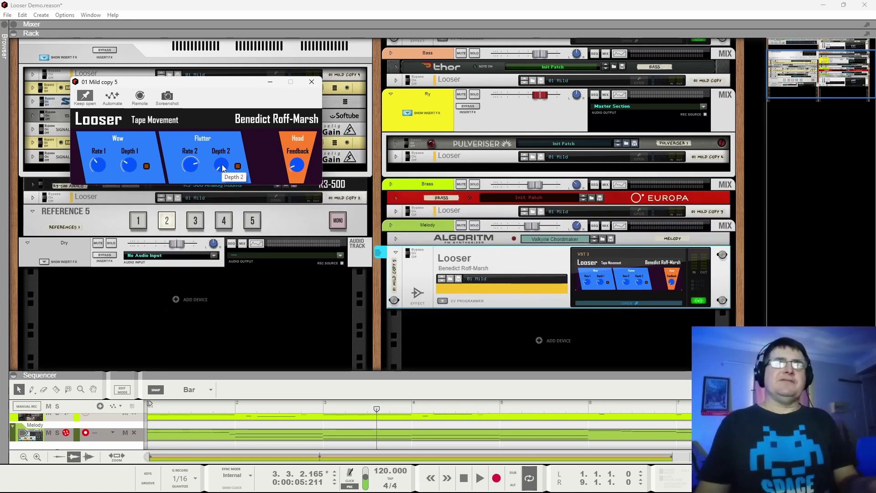
# - Raise then lower Flutter Depth 2, ease Rate 2 down, and A/B the Looser via Bypass
pyautogui.moveTo(222, 165); pyautogui.dragTo(218, 133)
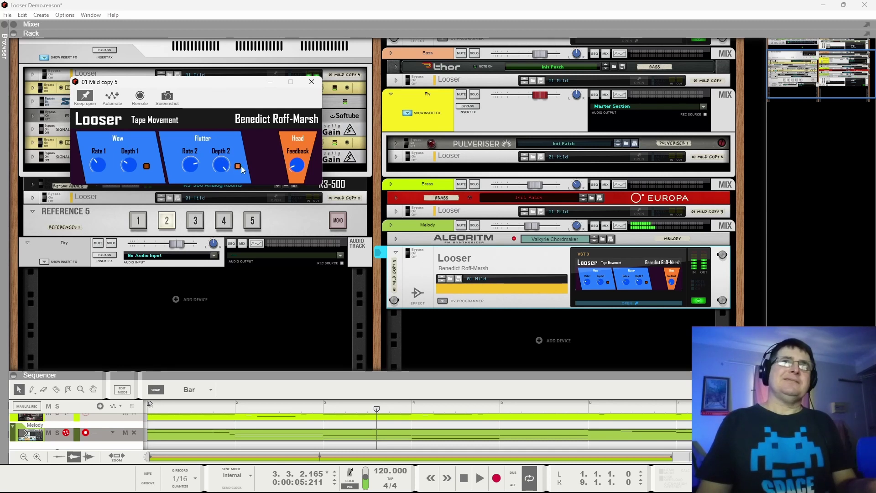
pyautogui.moveTo(198, 166)
pyautogui.mouseDown()
pyautogui.moveTo(197, 172)
pyautogui.moveTo(204, 132)
pyautogui.moveTo(199, 188)
pyautogui.moveTo(199, 168)
pyautogui.mouseUp()
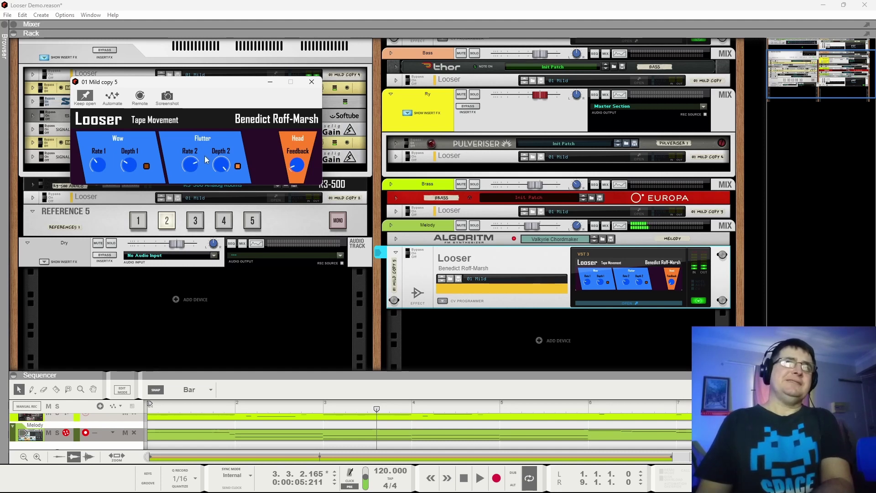
pyautogui.moveTo(216, 173); pyautogui.dragTo(234, 236)
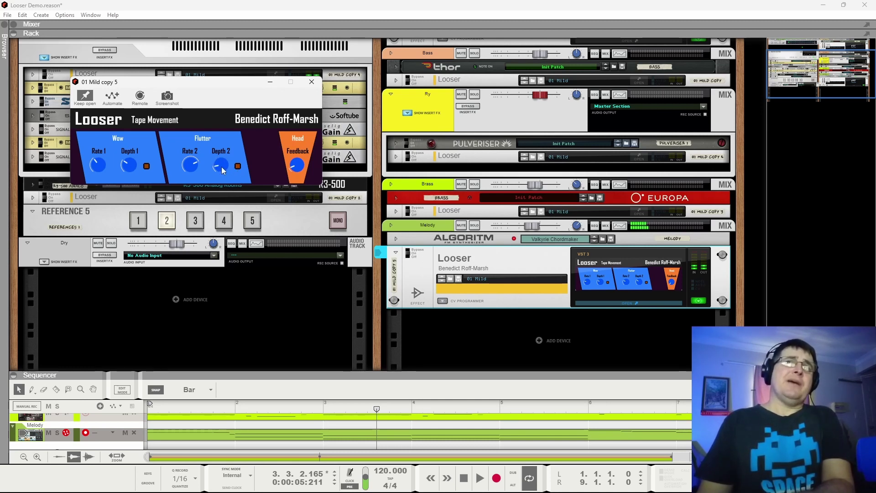
pyautogui.click(410, 249)
pyautogui.click(412, 253)
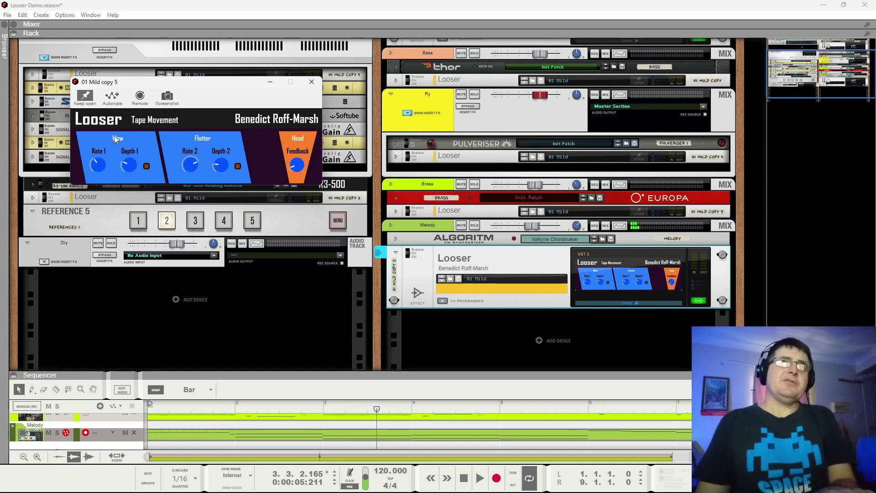
# - Push Wow Depth 1 near maximum, retune Flutter Rate 2 up, and lower Flutter Depth 2
pyautogui.moveTo(122, 166); pyautogui.dragTo(156, 167)
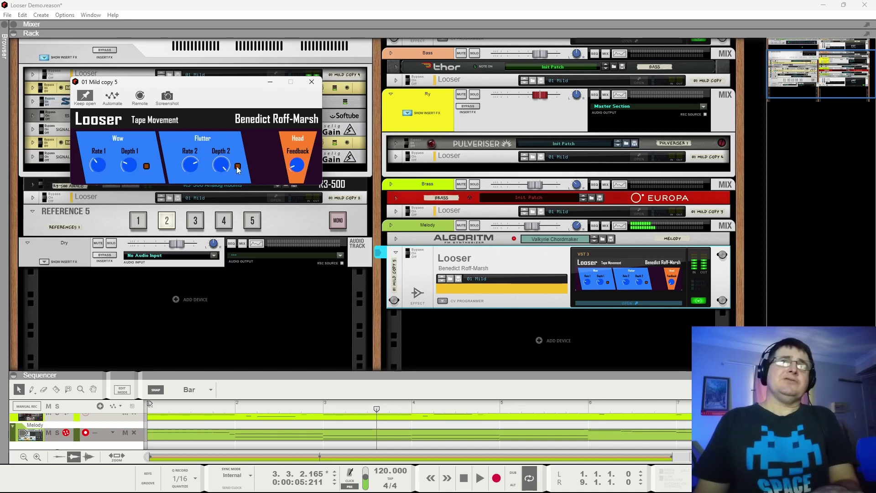
pyautogui.moveTo(190, 165); pyautogui.dragTo(200, 208)
pyautogui.moveTo(207, 243); pyautogui.dragTo(203, 224)
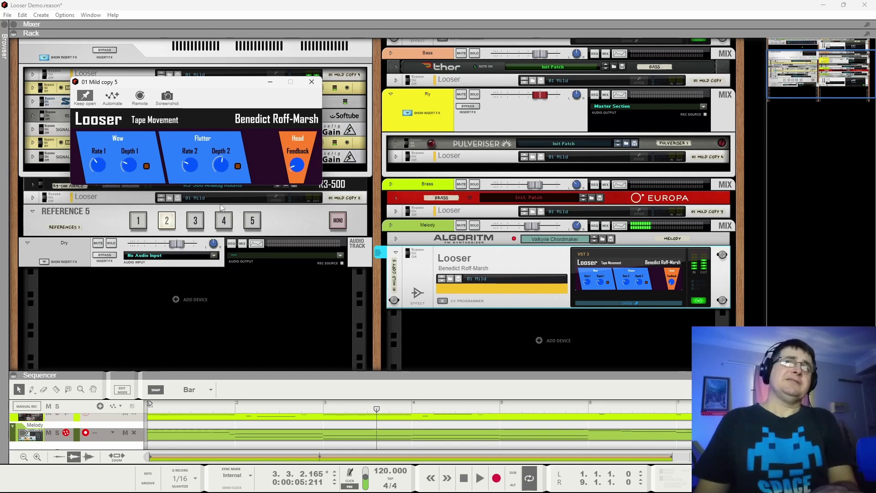
pyautogui.moveTo(130, 162); pyautogui.dragTo(141, 138)
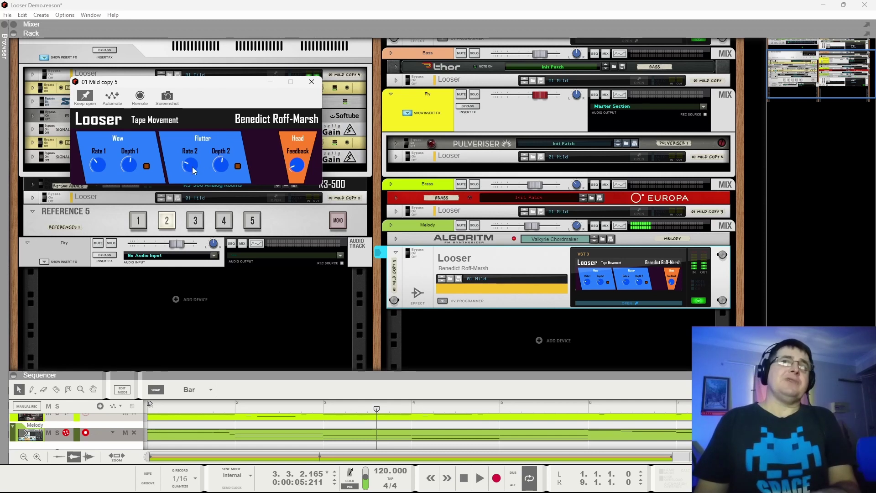
pyautogui.moveTo(201, 146); pyautogui.dragTo(201, 121)
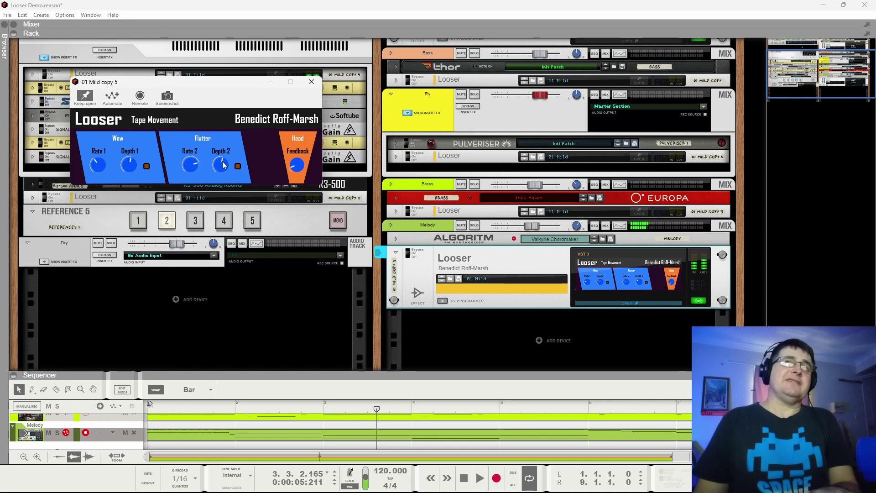
pyautogui.moveTo(222, 170); pyautogui.dragTo(222, 175)
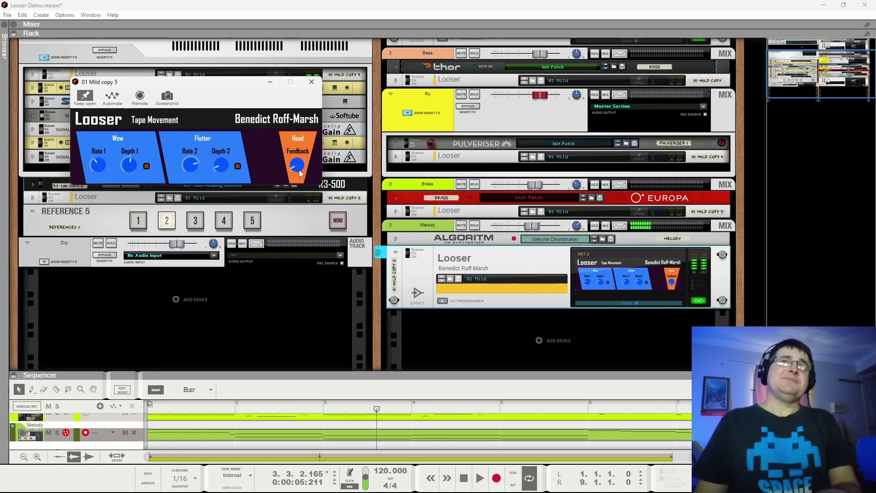
# - Set the Looser's Head Feedback knob to about 12 o'clock
pyautogui.moveTo(300, 161)
pyautogui.mouseDown()
pyautogui.moveTo(299, 173)
pyautogui.moveTo(297, 161)
pyautogui.mouseUp()
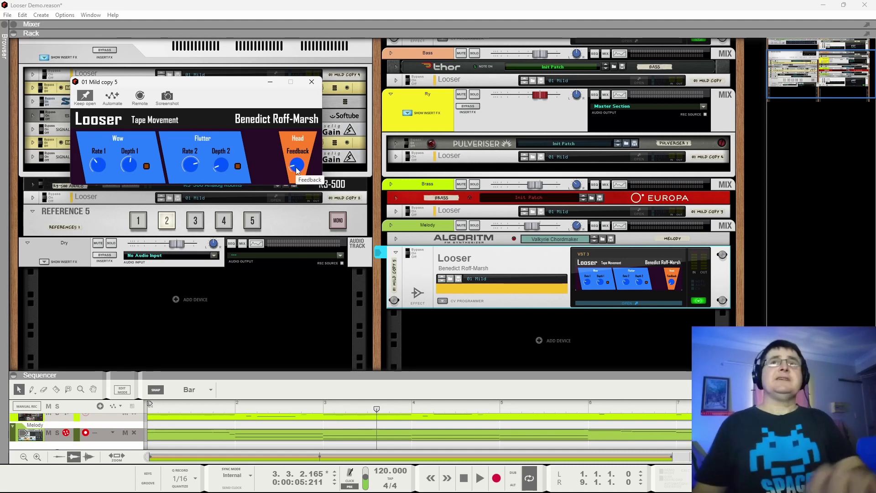
pyautogui.moveTo(297, 168); pyautogui.dragTo(297, 152)
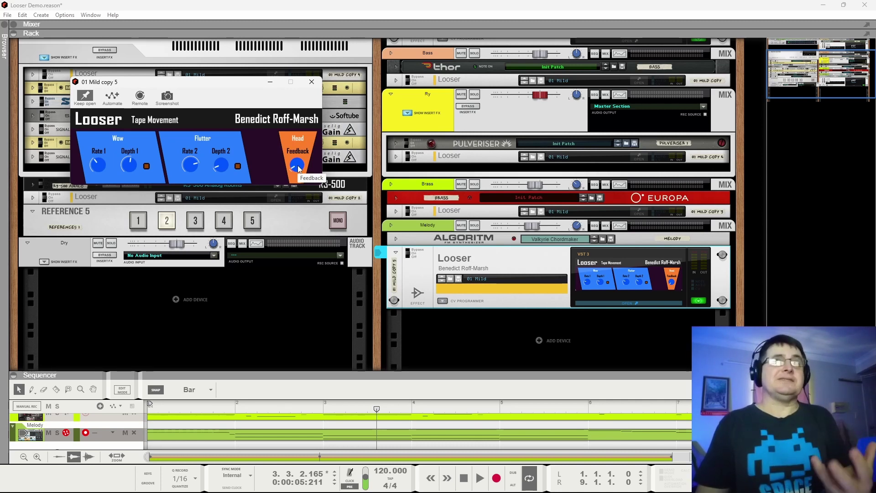
# - Close the master Looser's window and fold the Drums Looser into a compact strip
pyautogui.click(311, 81)
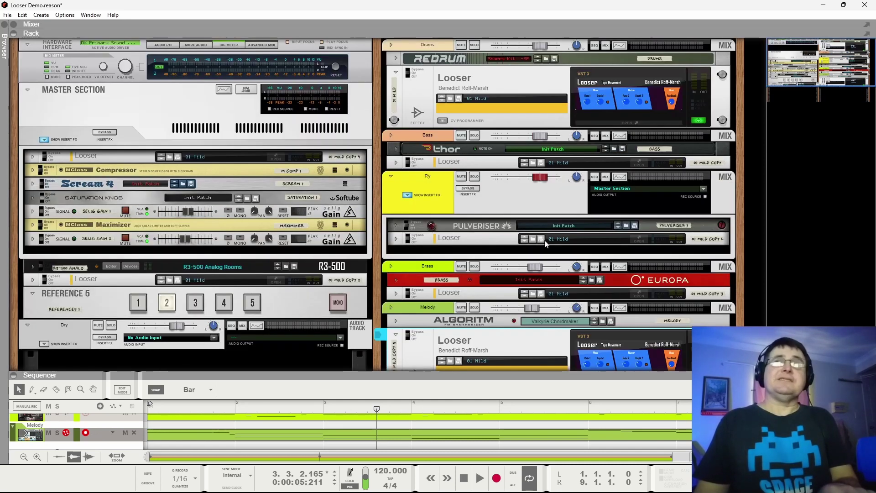
pyautogui.scroll(2, 623, 129)
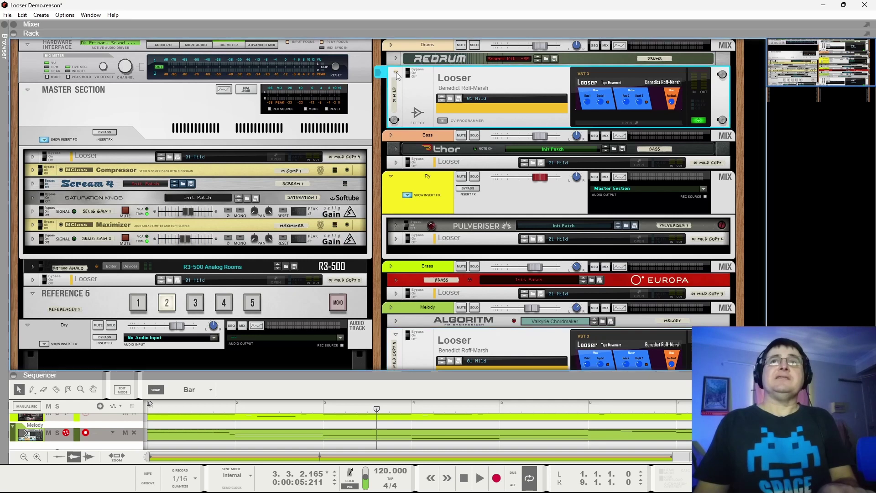
pyautogui.click(396, 71)
pyautogui.scroll(-3, 578, 166)
pyautogui.scroll(-1, 577, 166)
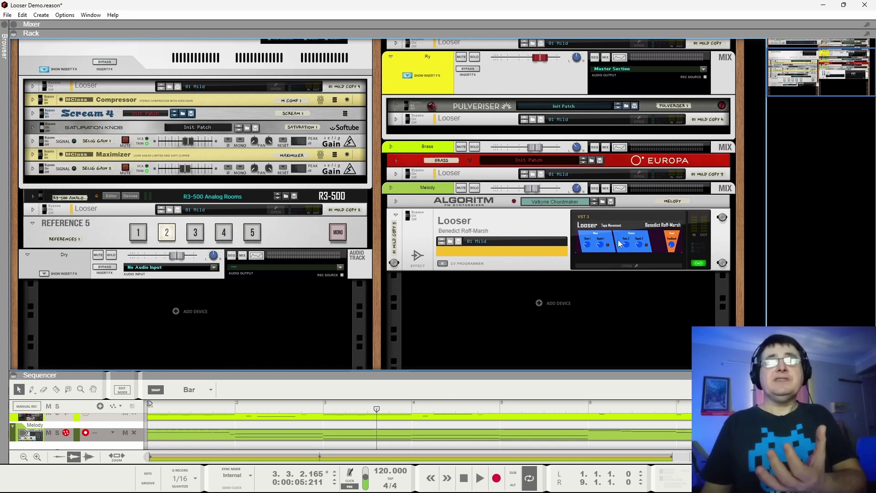
pyautogui.scroll(4, 594, 238)
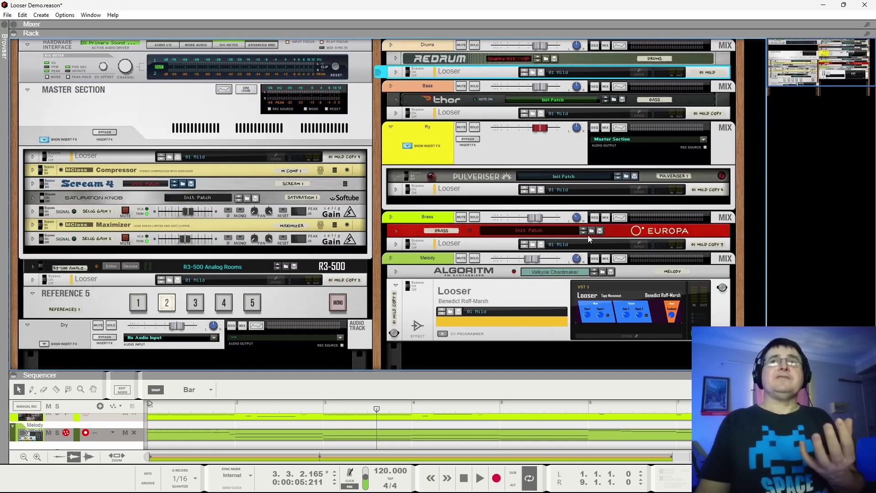
# - Select the Looser after Pulveriser on Ry and the master Looser, reopening its plugin window
pyautogui.click(453, 192)
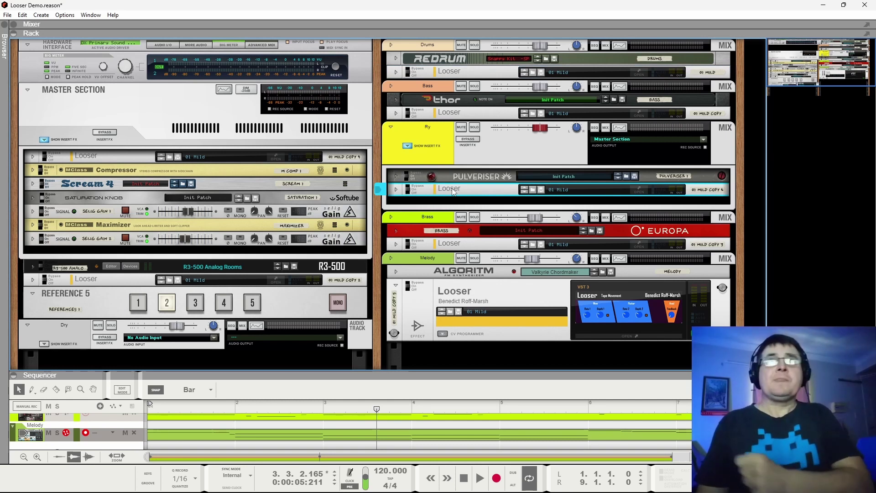
pyautogui.click(79, 157)
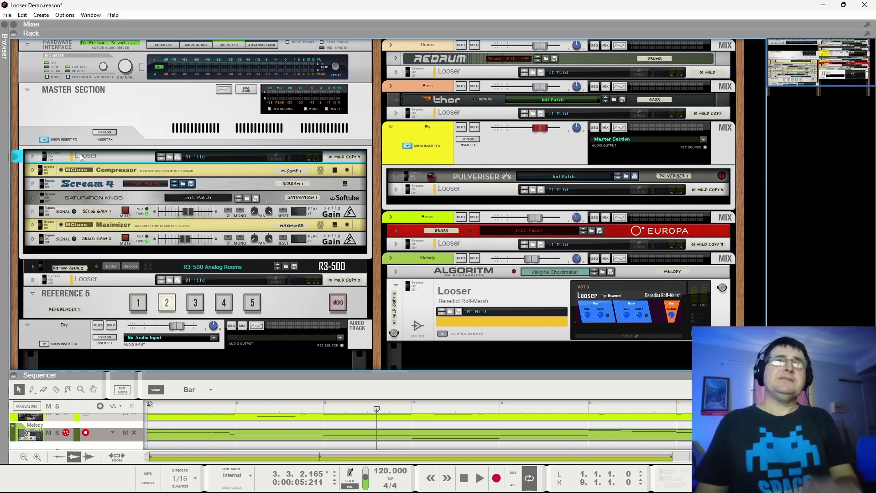
pyautogui.click(638, 309)
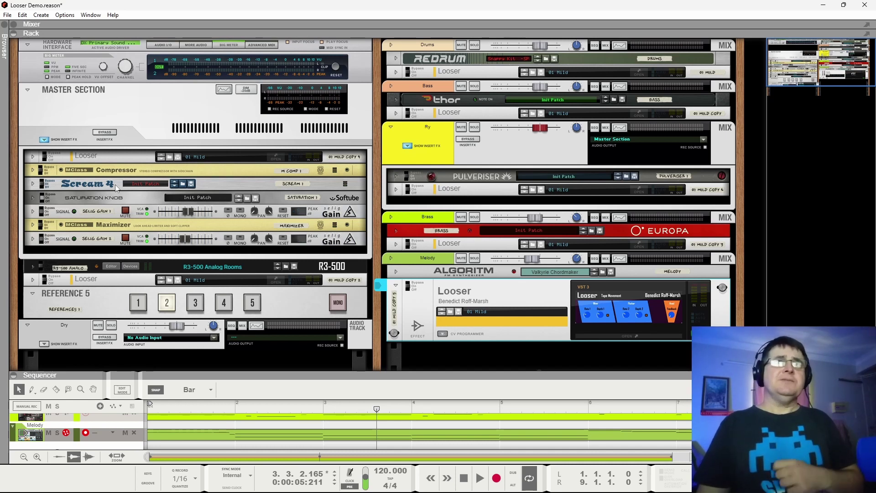
pyautogui.click(33, 183)
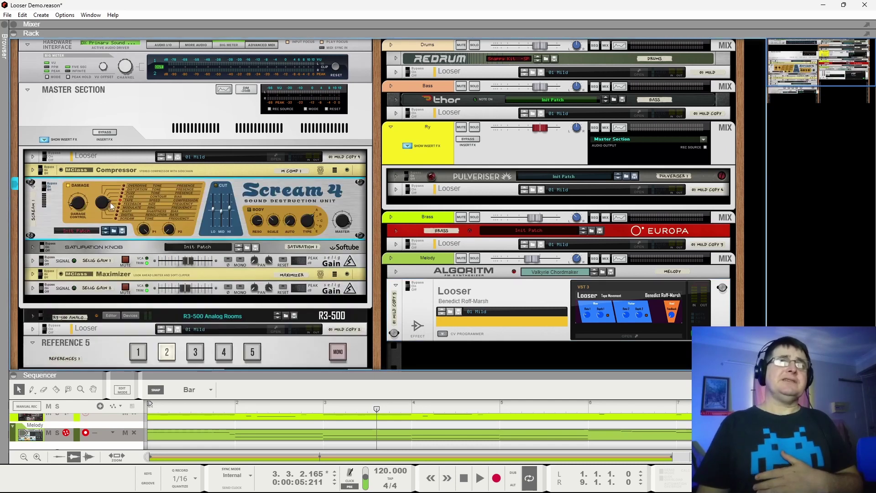
pyautogui.click(32, 184)
pyautogui.click(33, 198)
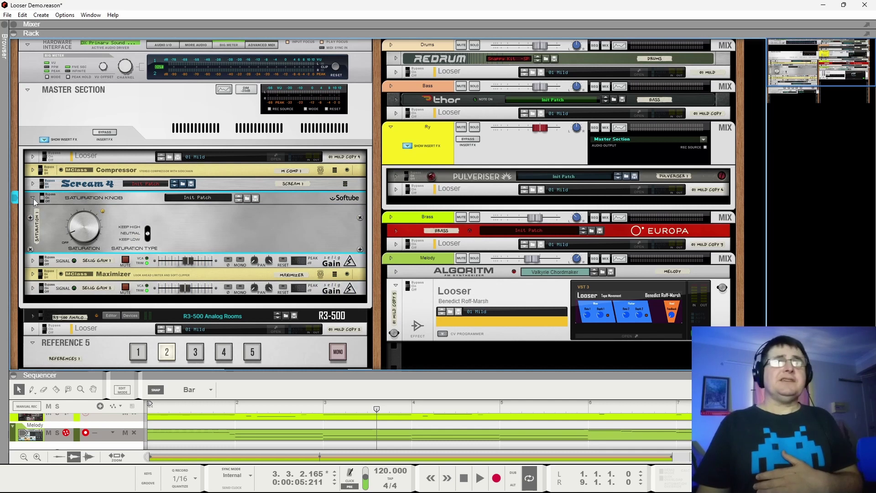
pyautogui.click(33, 198)
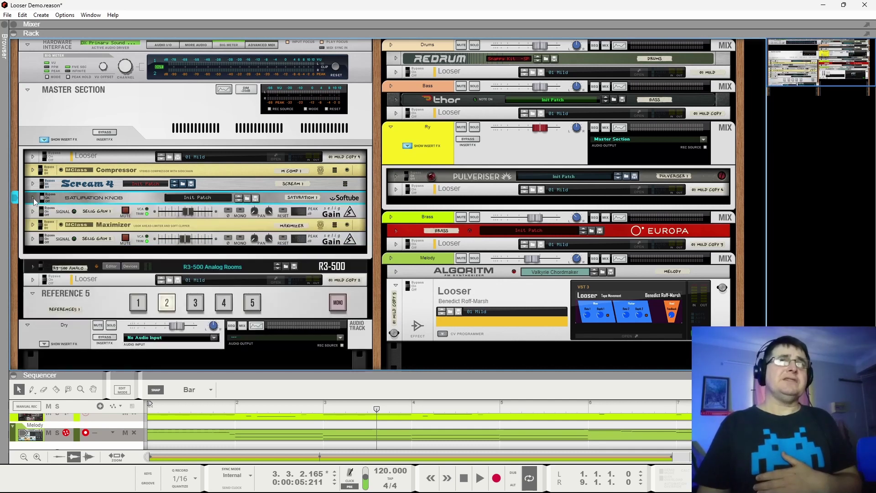
pyautogui.rightClick(512, 364)
pyautogui.moveTo(547, 445)
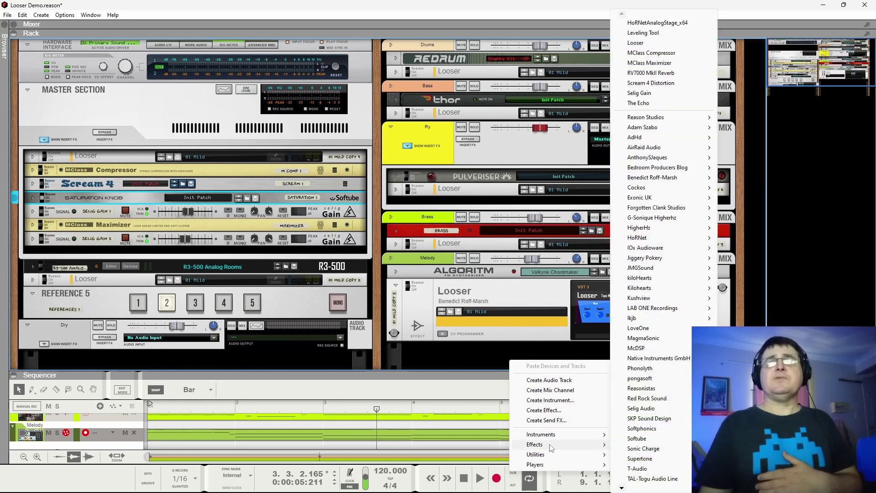
pyautogui.moveTo(671, 237)
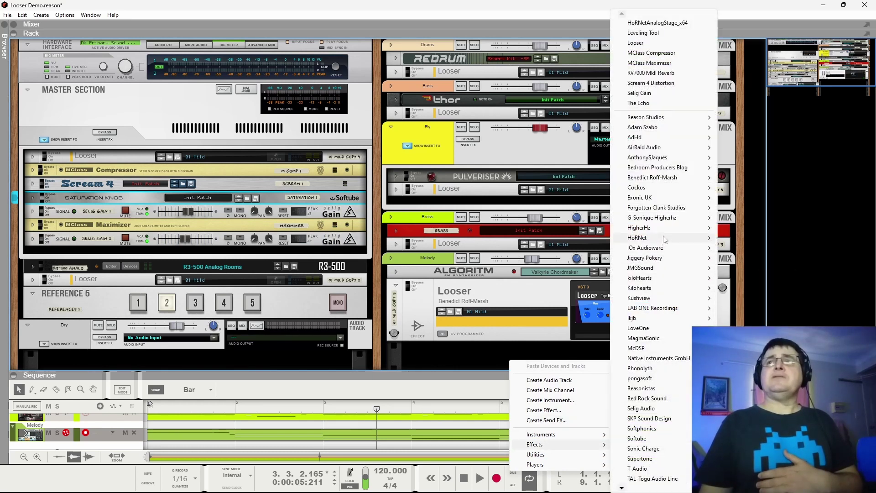
pyautogui.click(751, 242)
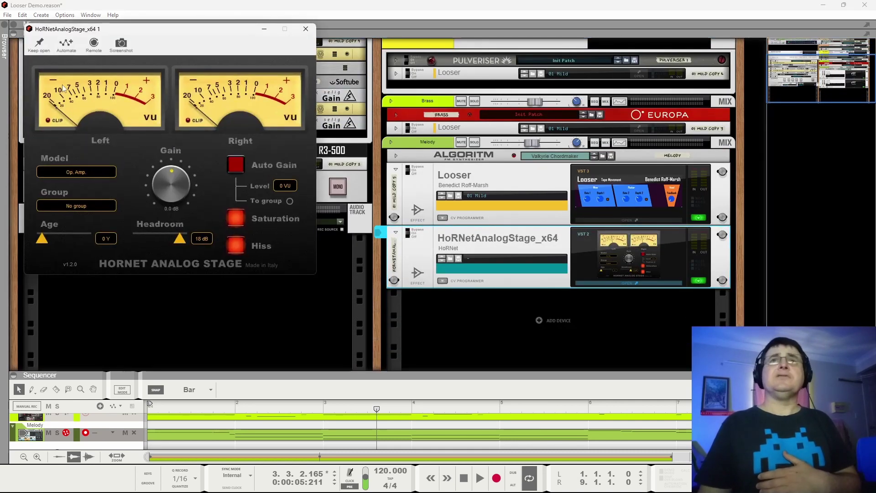
pyautogui.moveTo(73, 30); pyautogui.dragTo(149, 76)
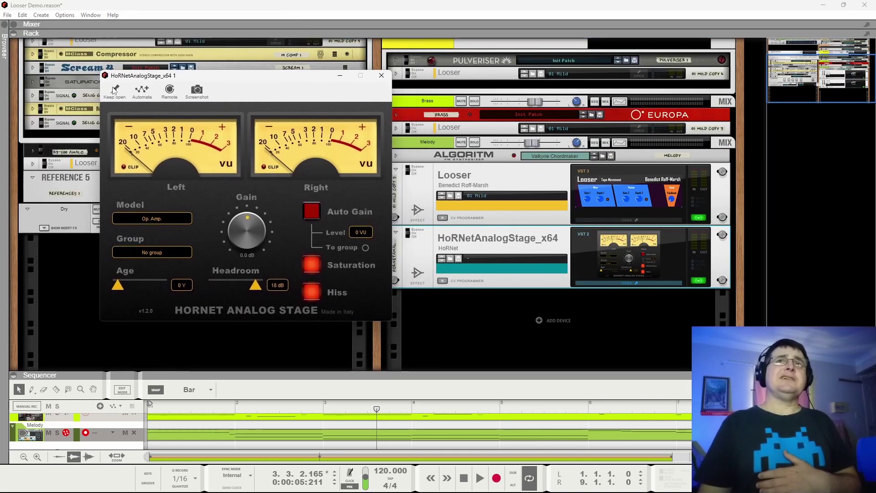
pyautogui.click(160, 219)
pyautogui.click(154, 250)
pyautogui.click(153, 252)
pyautogui.click(139, 275)
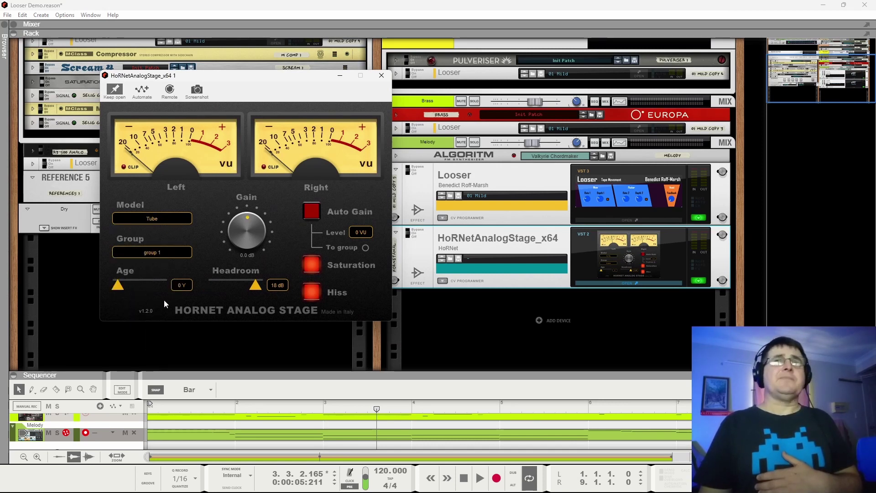
pyautogui.click(381, 75)
pyautogui.click(522, 244)
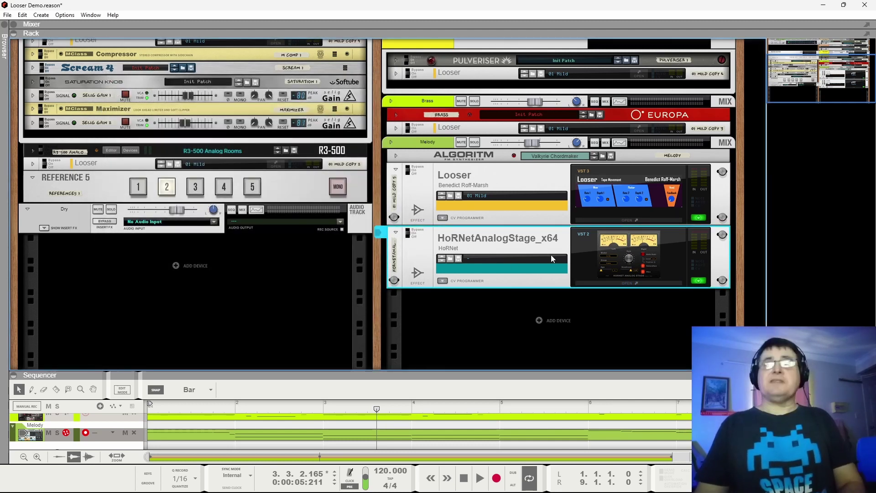
pyautogui.press('Delete')
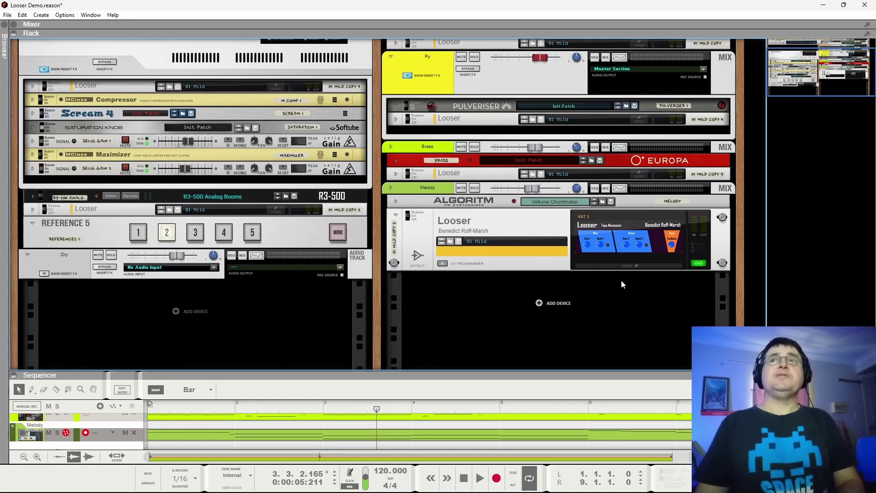
pyautogui.click(504, 231)
pyautogui.scroll(2, 506, 237)
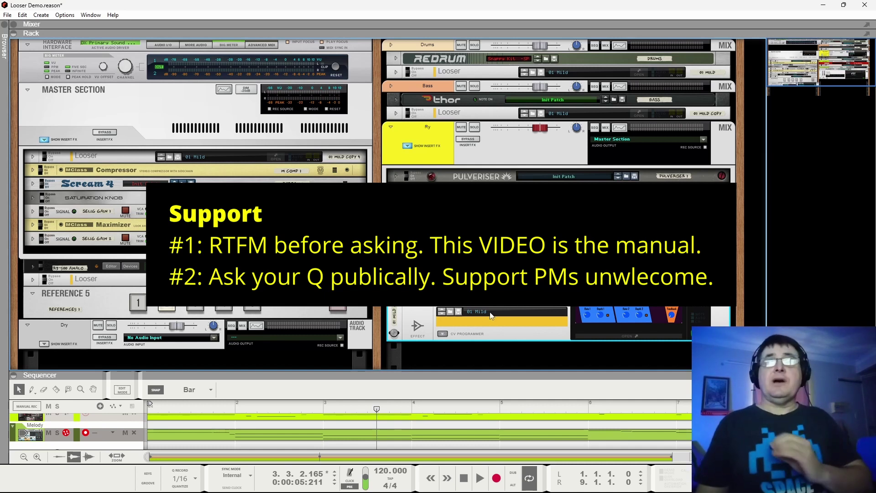
pyautogui.click(450, 312)
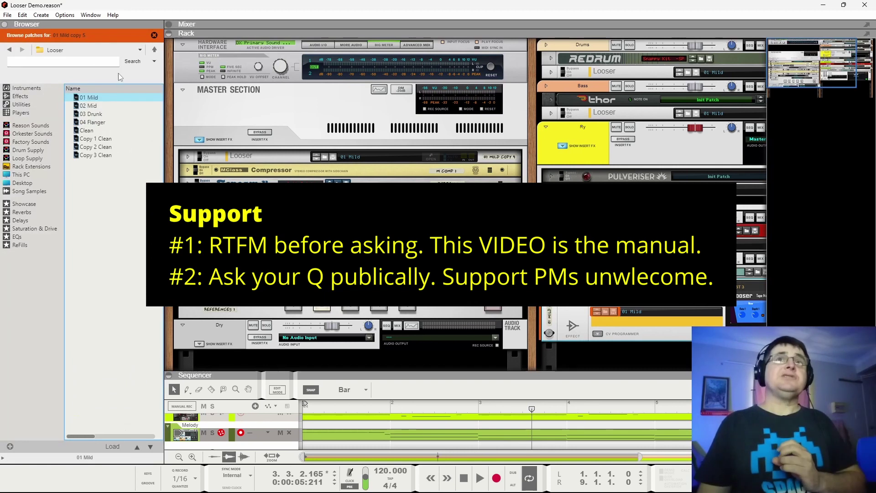
pyautogui.press('F3')
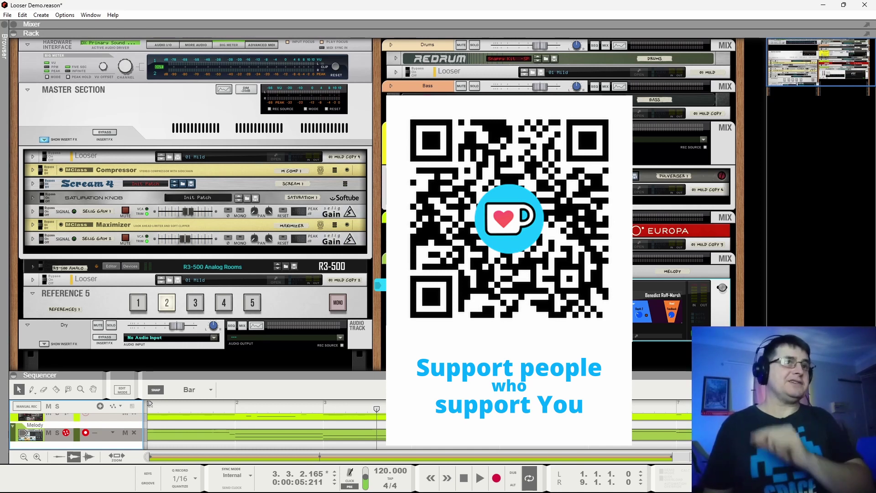
# - Unfold the R3-500 Analog Rooms reverb in the rack to its full panel
pyautogui.scroll(-3, 191, 205)
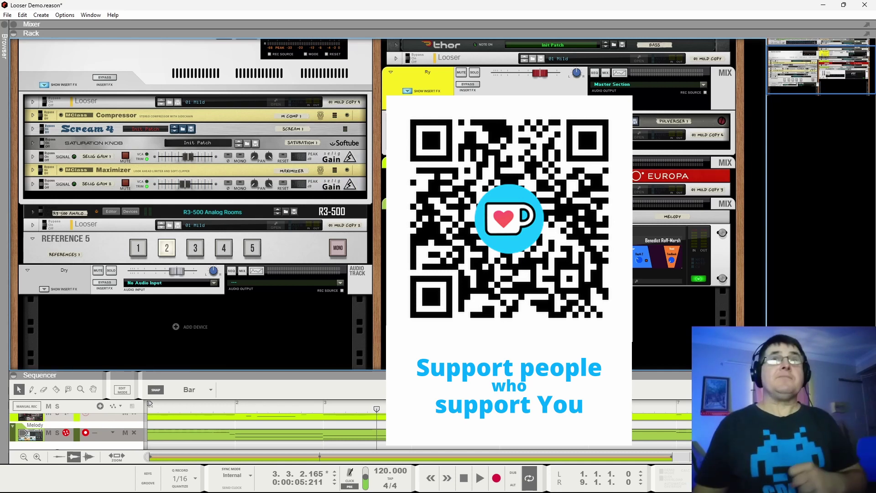
pyautogui.click(32, 213)
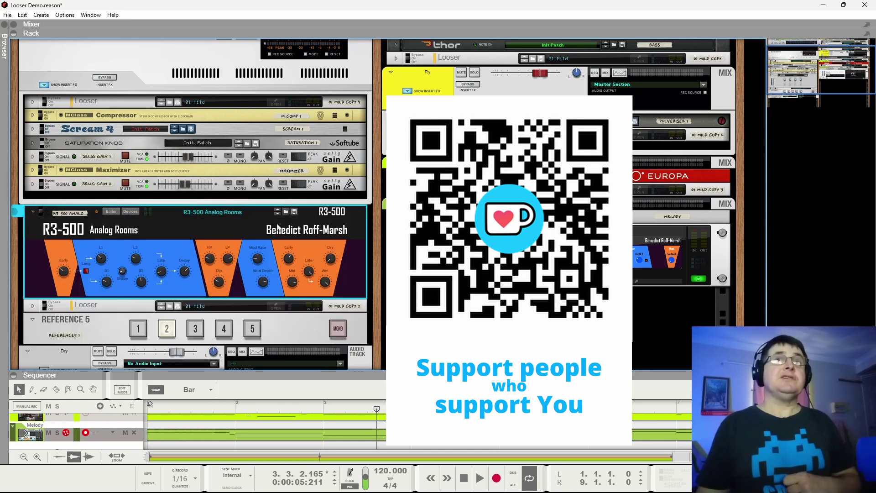